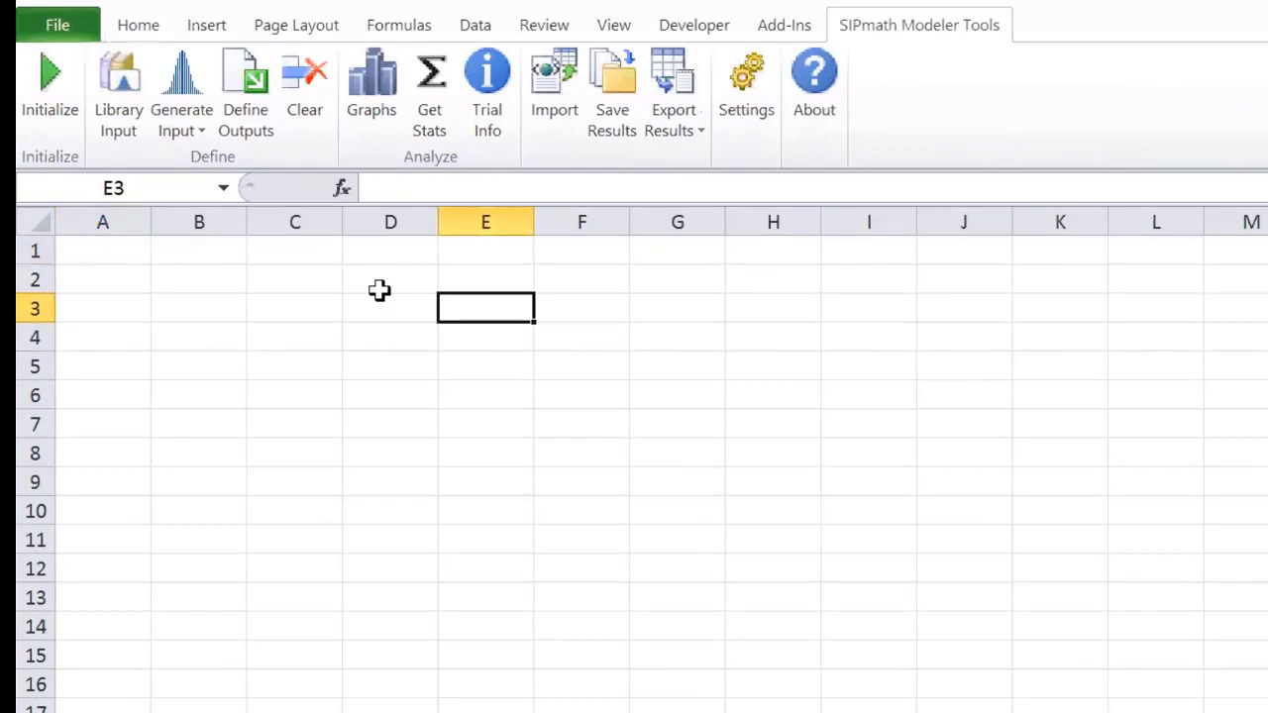
Enter the heading X in E3 and the value 1 in E4.
text(X)
key(Return)
text(1)
key(Return)
key(Up)
key(Up)
key(Right)
Add the F(X) heading in F3 with the formula =E4*2 in F4.
text(F(X))
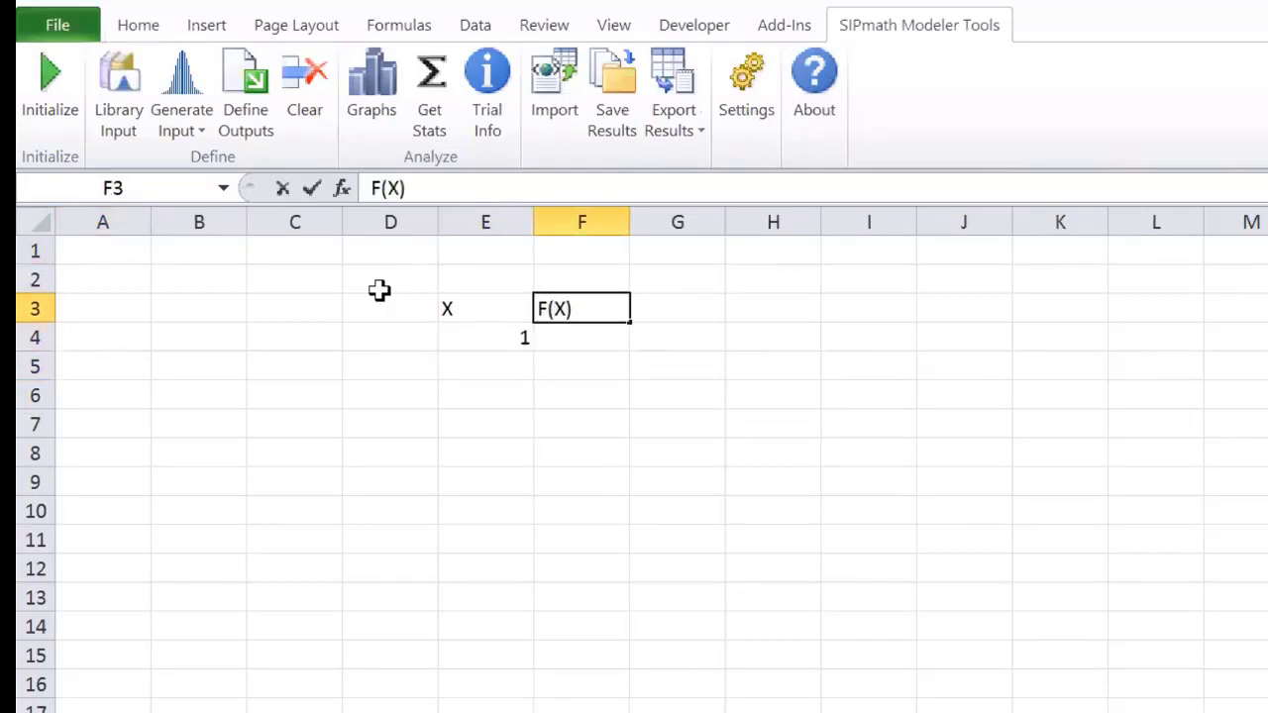
key(Return)
text(=)
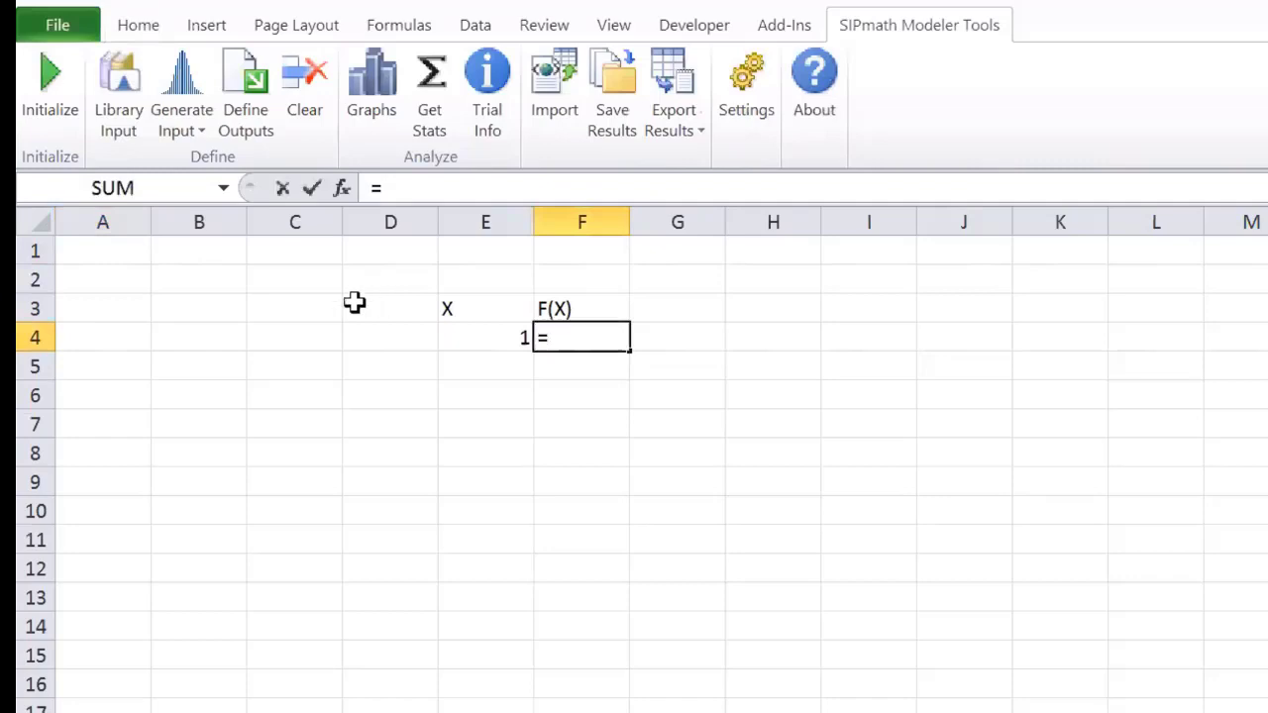
click(482, 333)
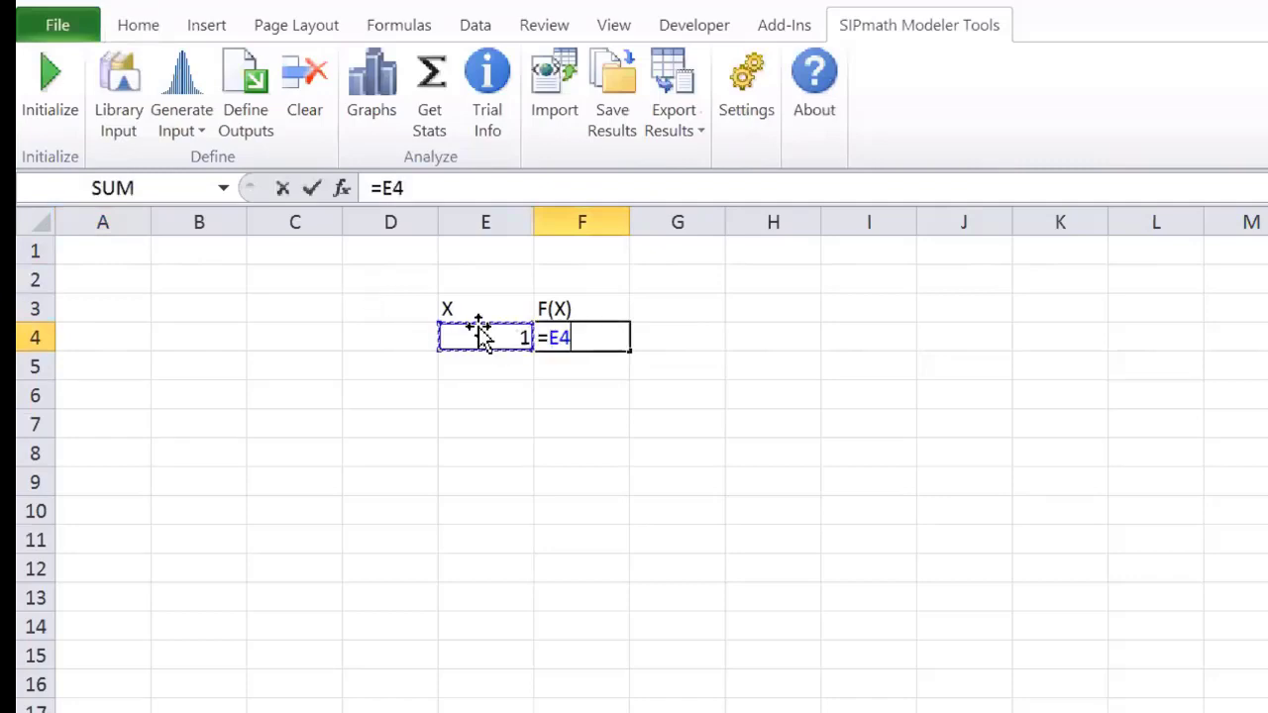
text(*2)
key(ctrl+Return)
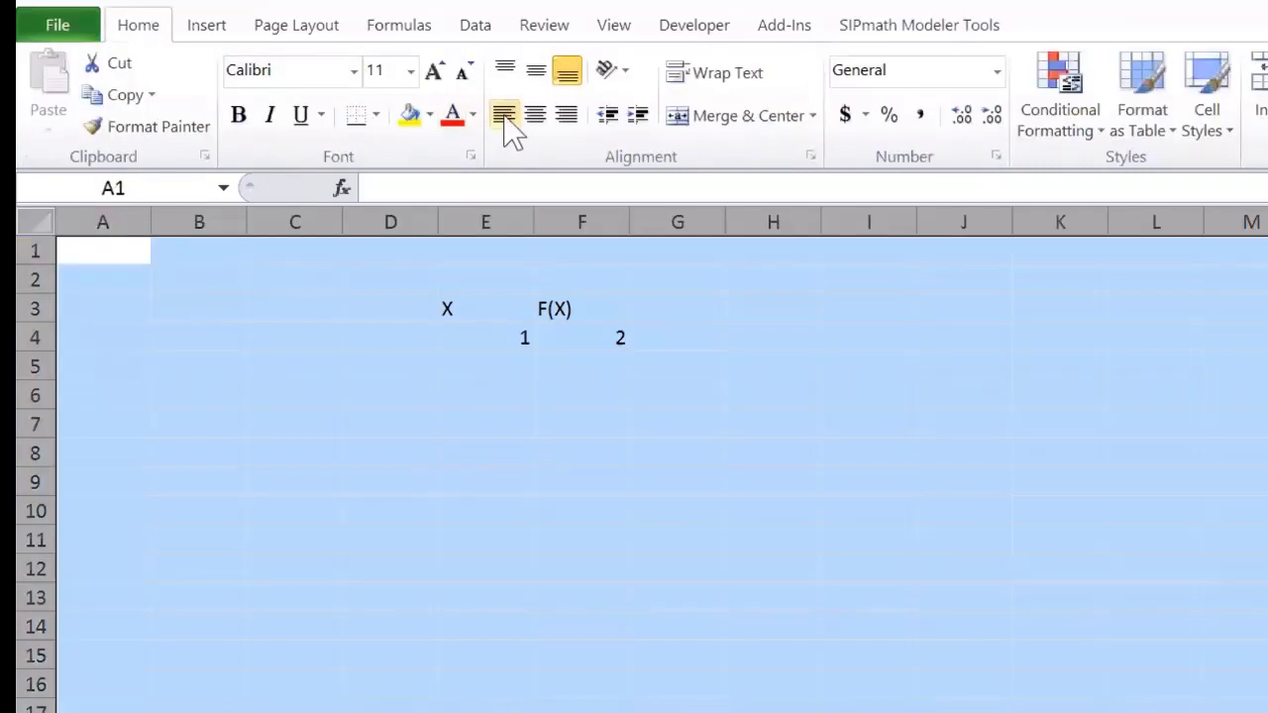
Centre-align all of the sheet's contents.
click(538, 116)
click(661, 542)
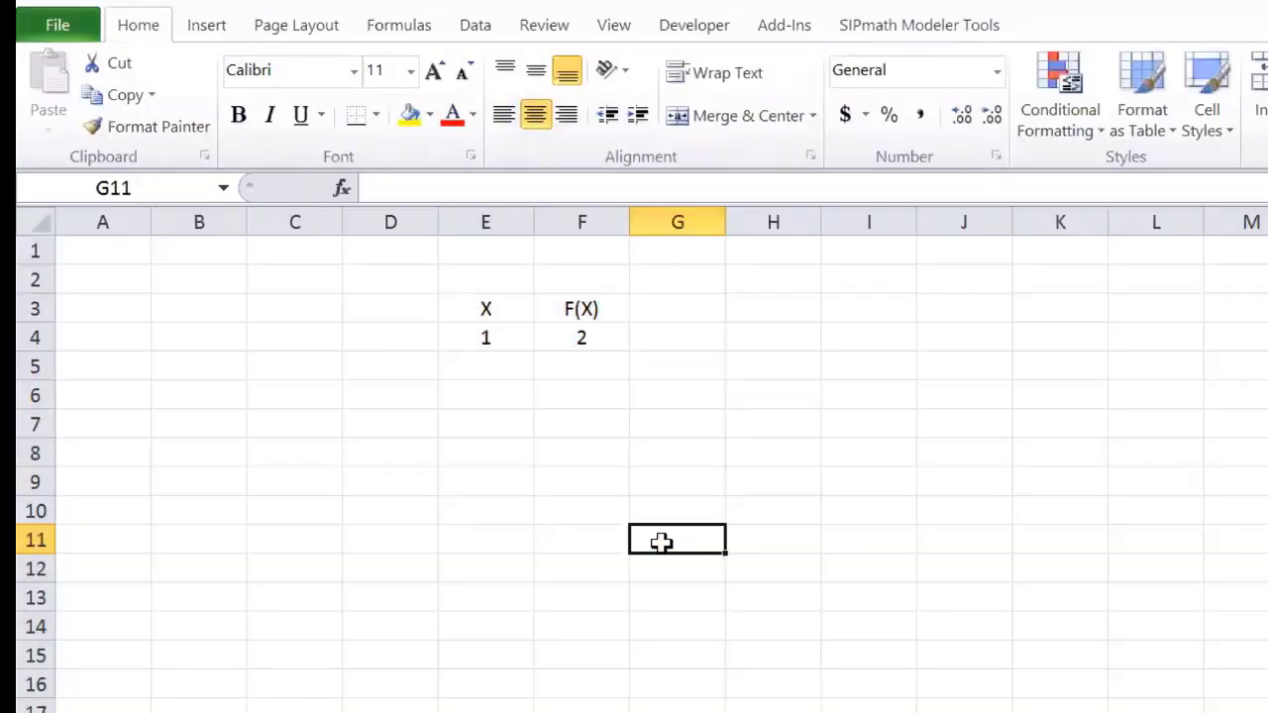
click(845, 302)
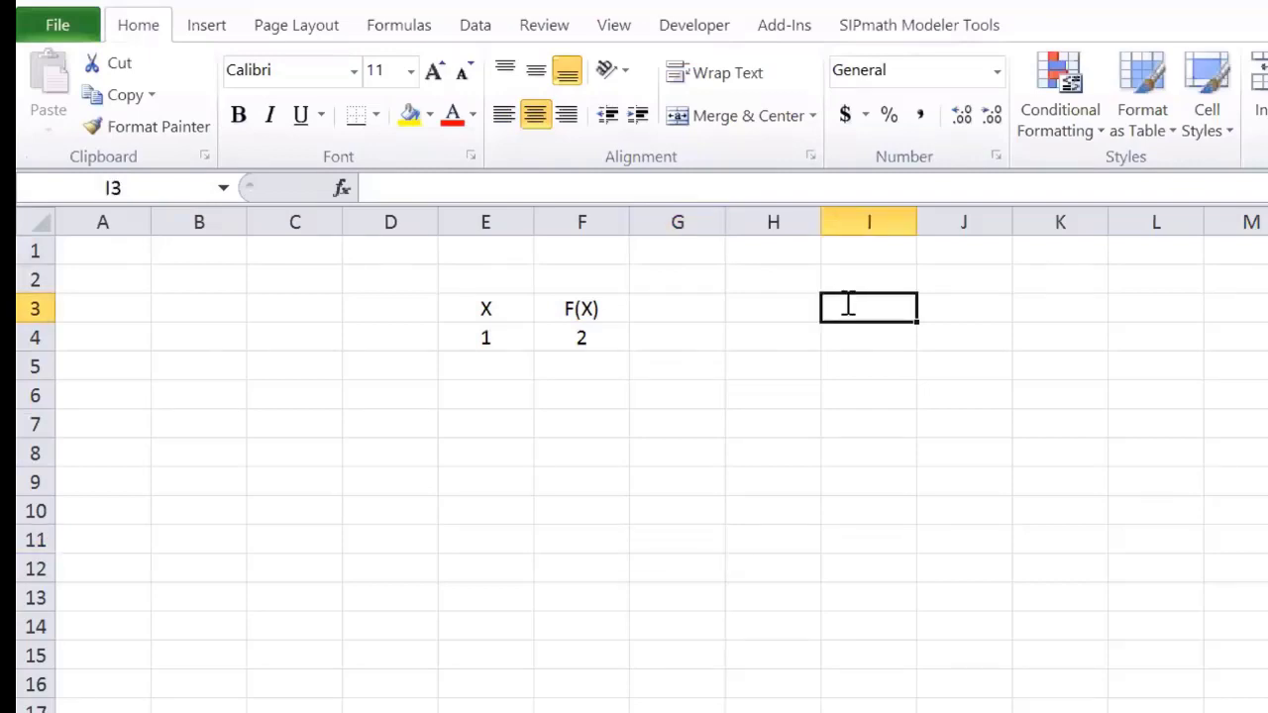
Add headings F in I3 and X in H3, listing X values 1–5 in H4:H8.
text(F)
key(Return)
key(Left)
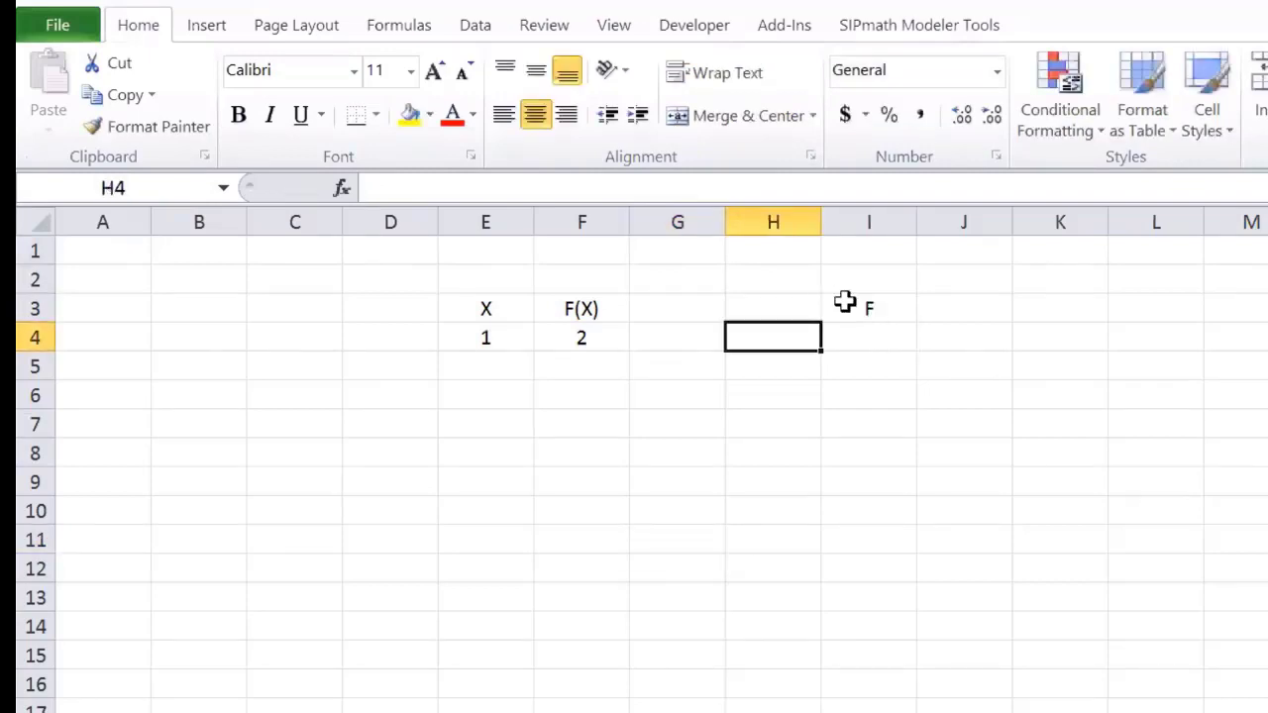
key(Up)
text(X)
key(Return)
text(1 2 3 4 5)
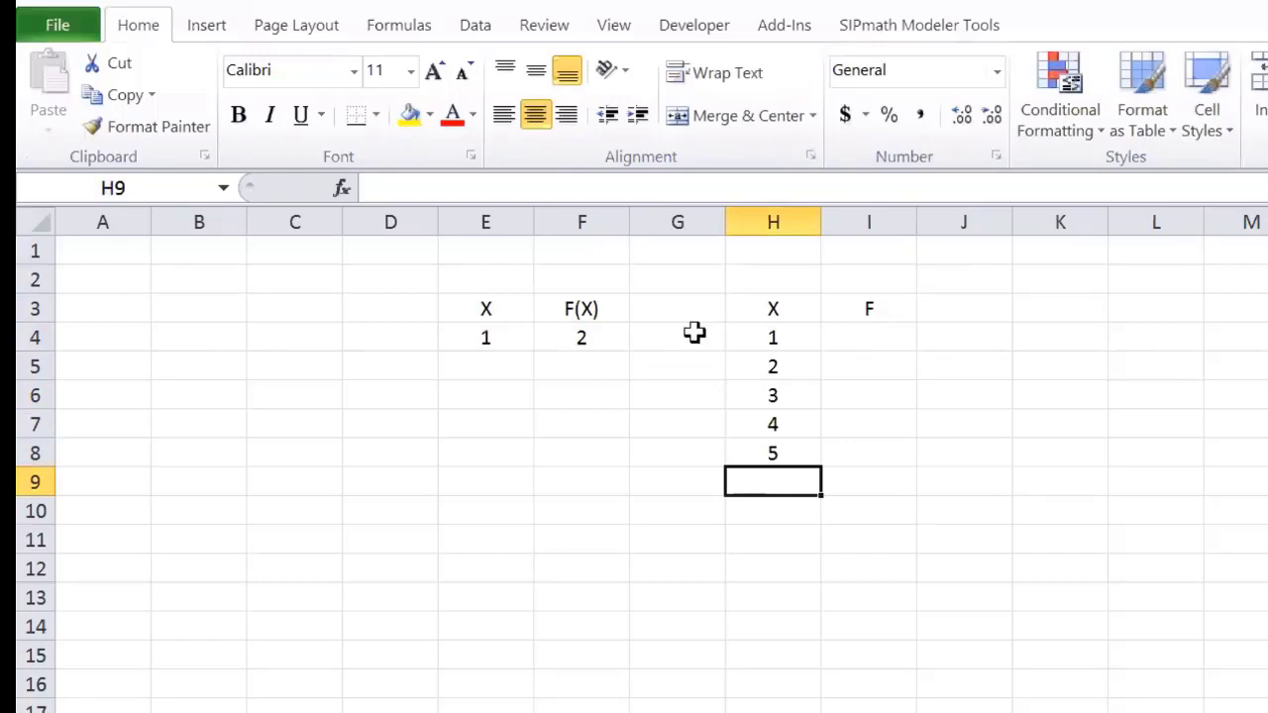
Paste F4's result 2 into I4 as a value only.
click(576, 342)
key(ctrl+c)
click(897, 342)
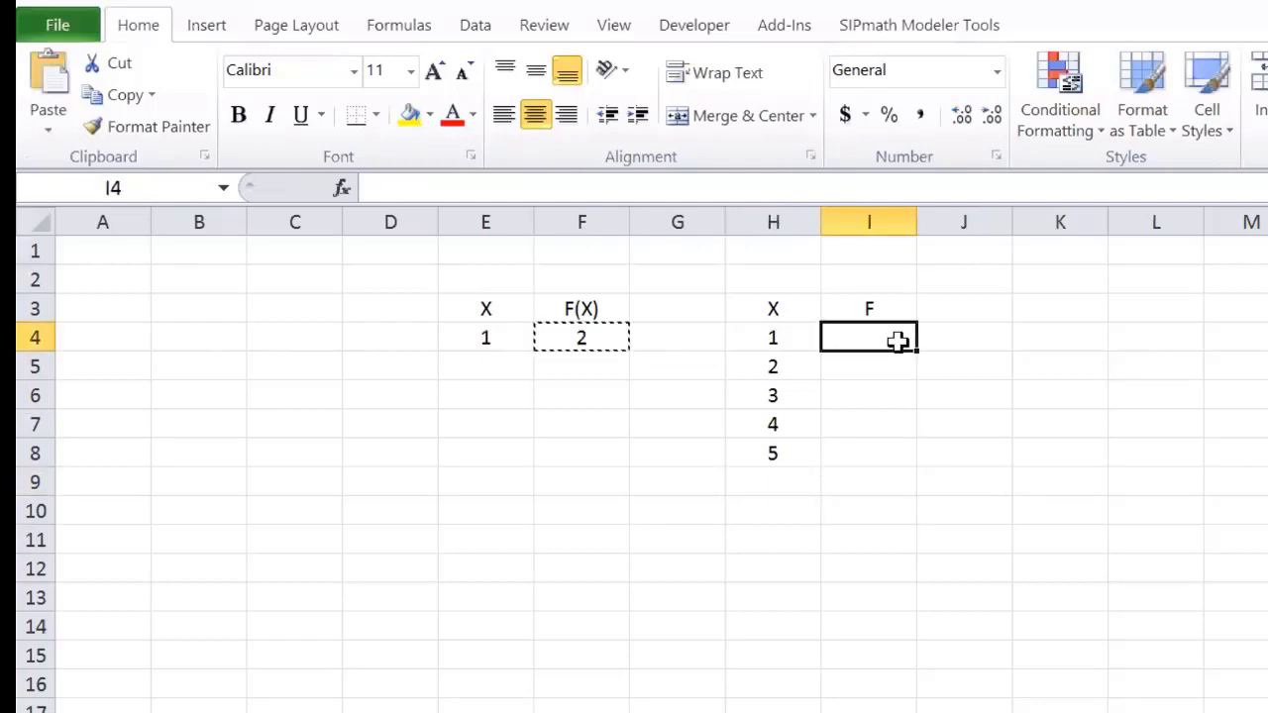
key(alt)
key(e)
key(s)
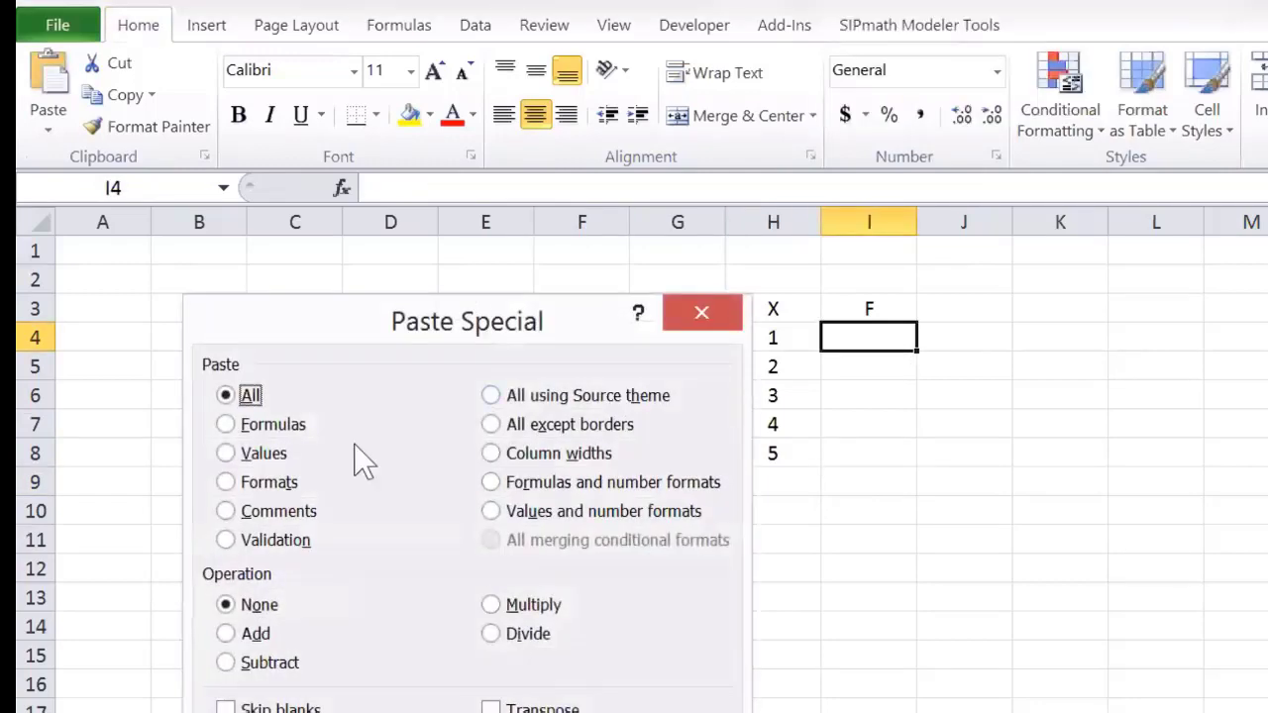
click(236, 458)
key(Return)
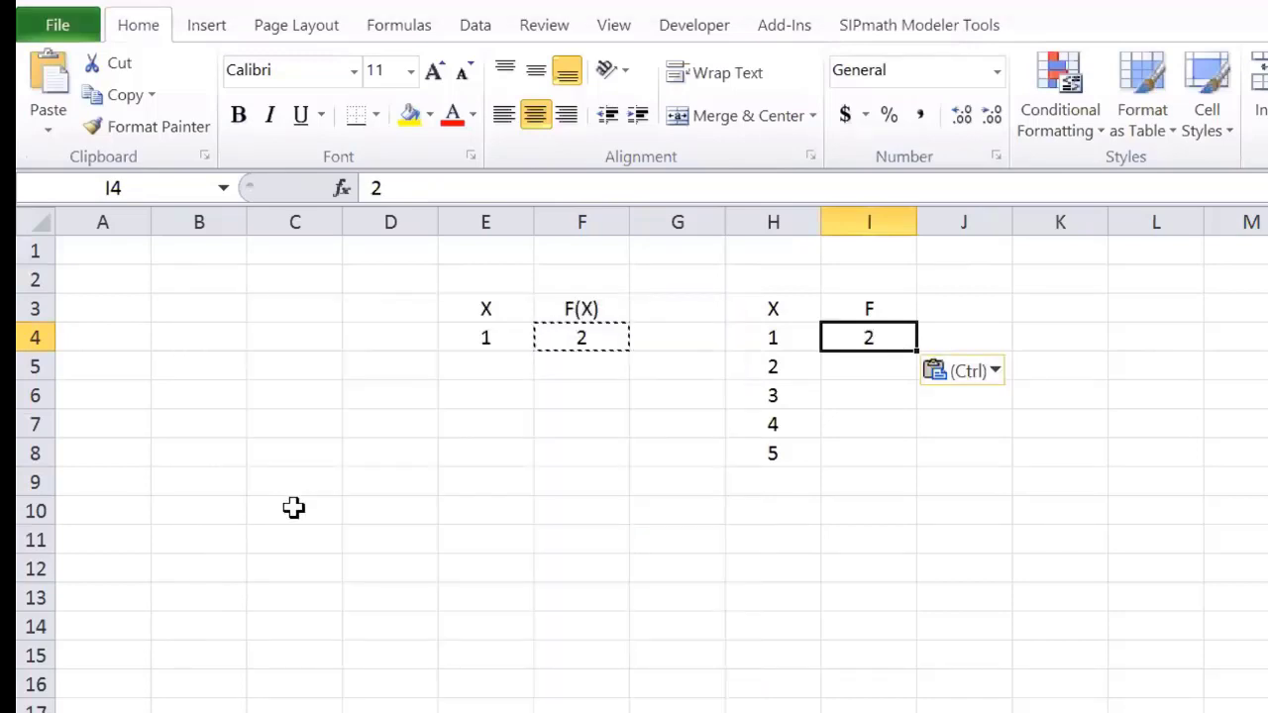
Set E4 to 2 and paste the resulting F(X) value 4 into I5.
key(Left)
key(Left)
key(Left)
key(Left)
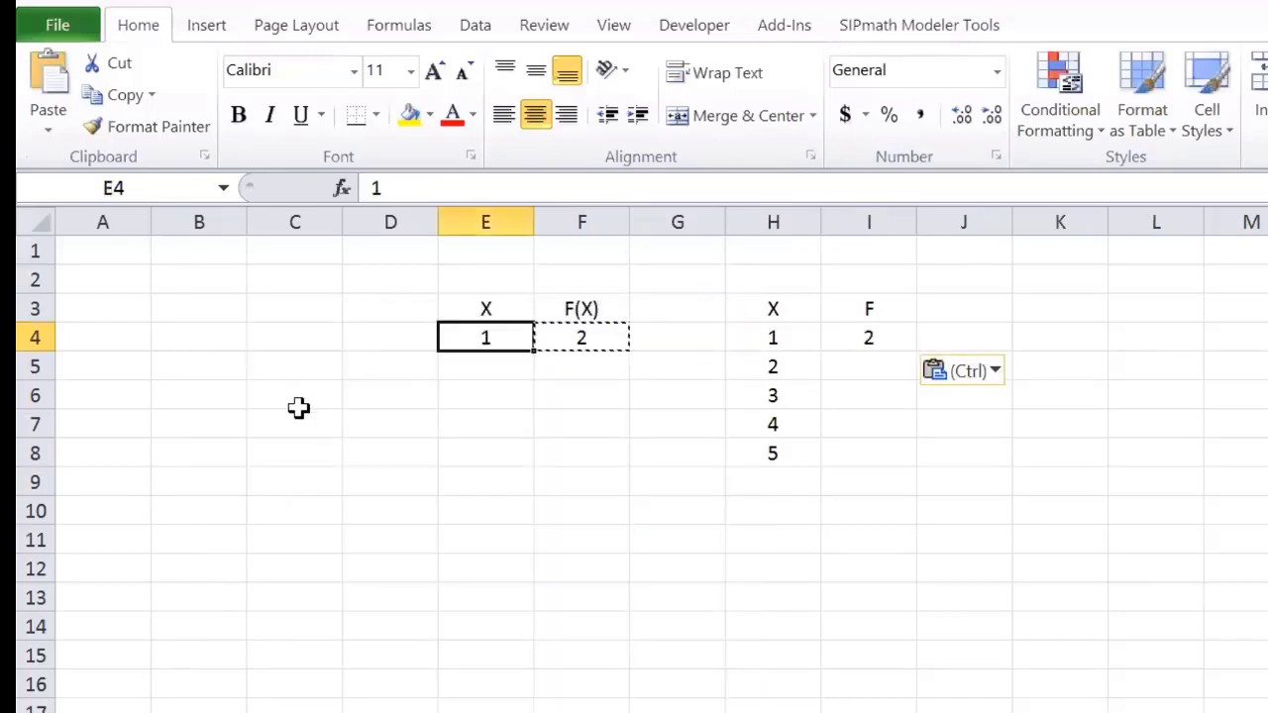
text(2)
key(ctrl+Return)
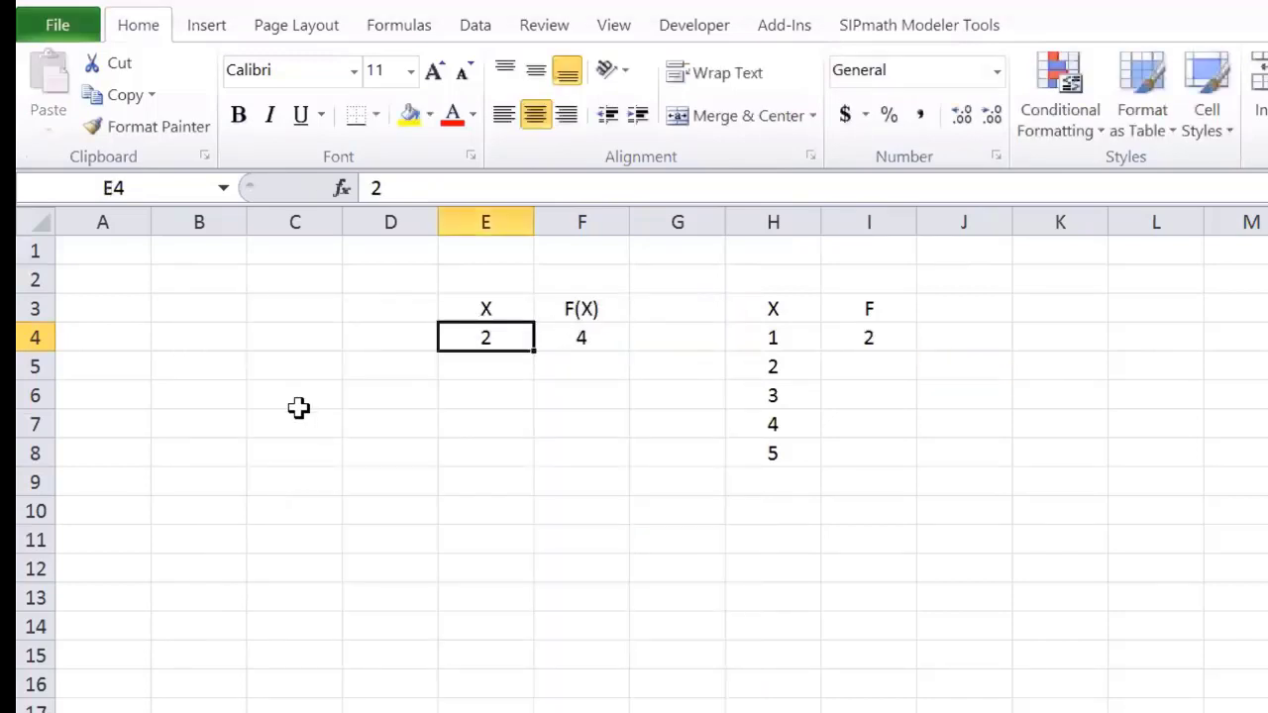
click(605, 327)
key(ctrl+c)
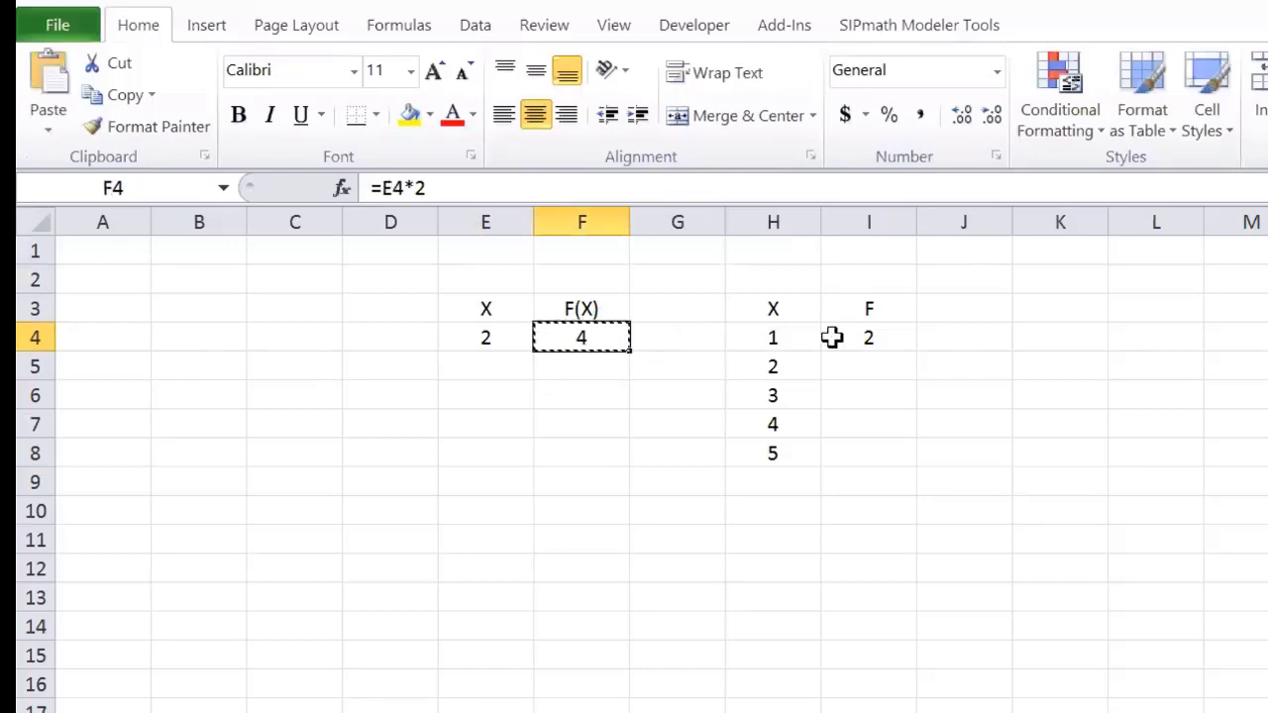
click(887, 366)
key(alt+e)
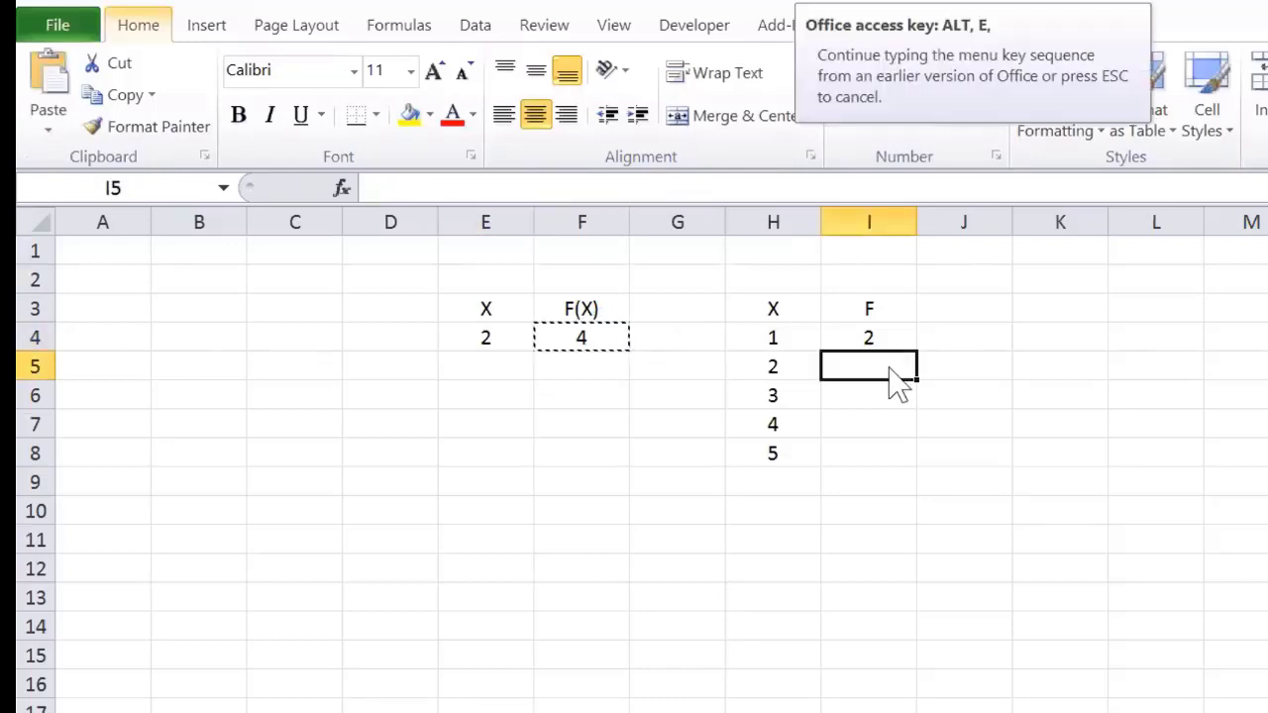
key(s)
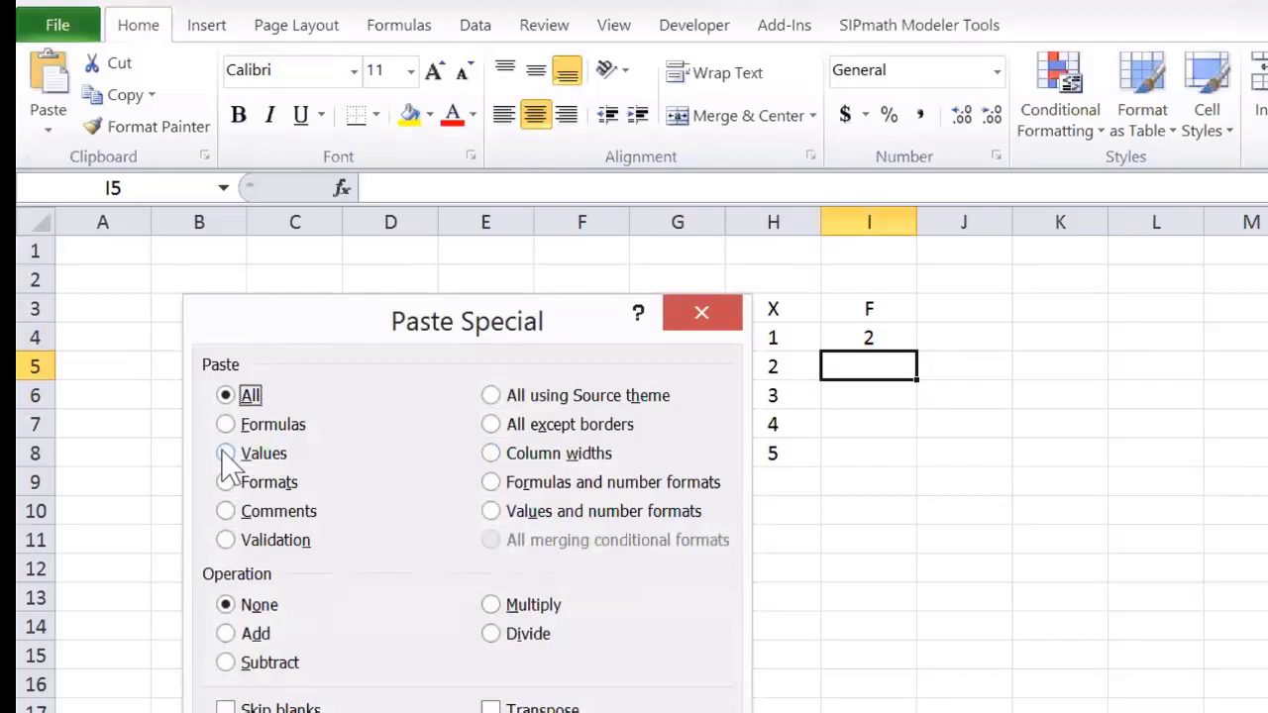
click(229, 453)
key(Return)
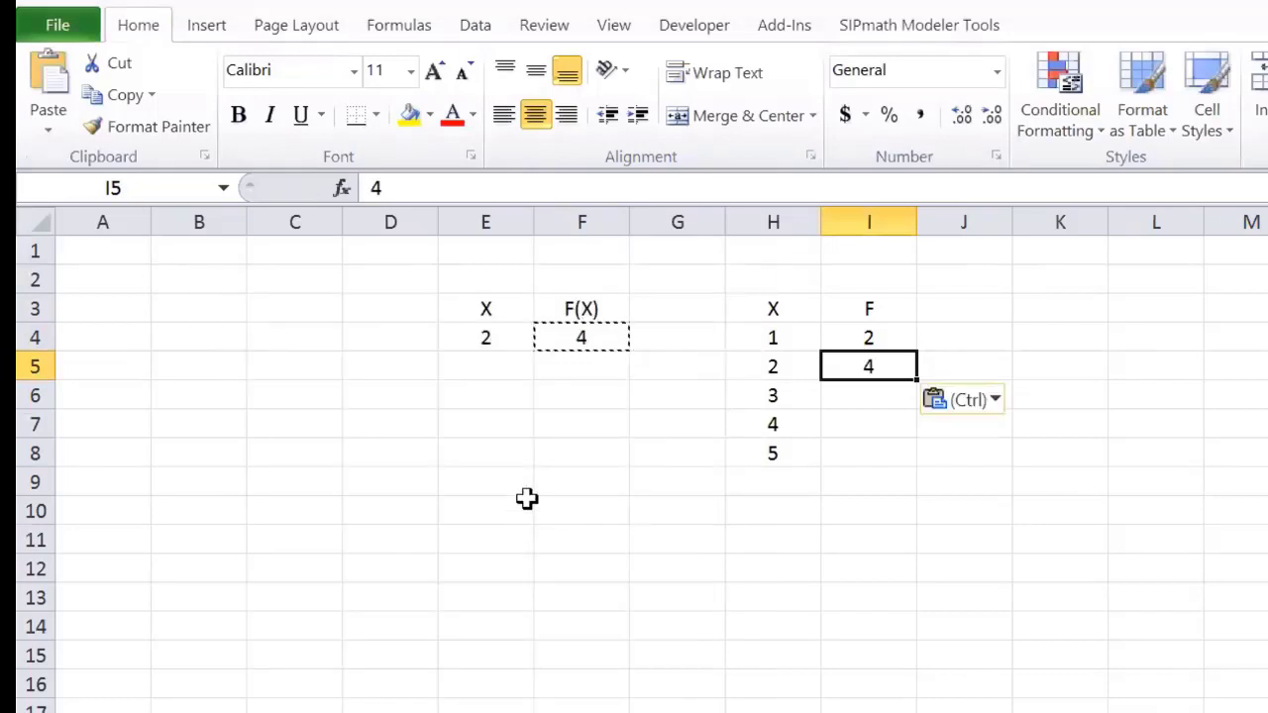
Clear I4:I5, enter =F4 in I3, and select the range H3:I8.
drag(862, 338, 858, 363)
key(Delete)
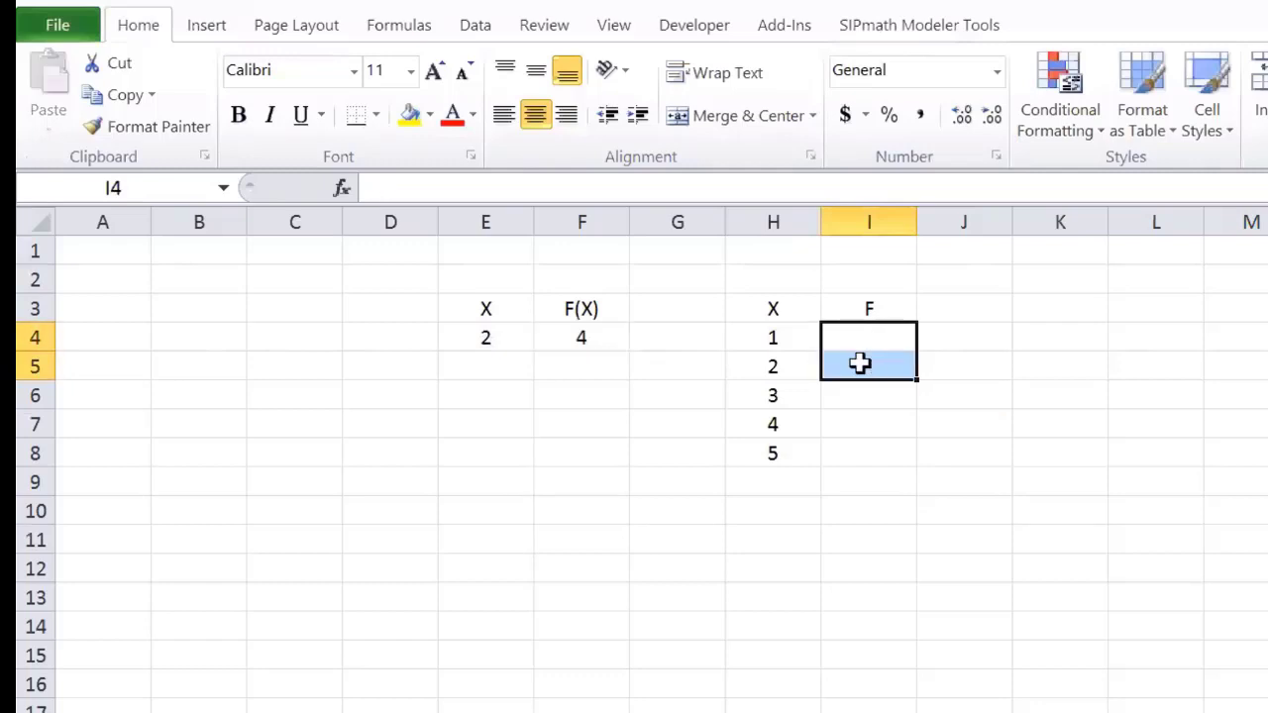
click(877, 309)
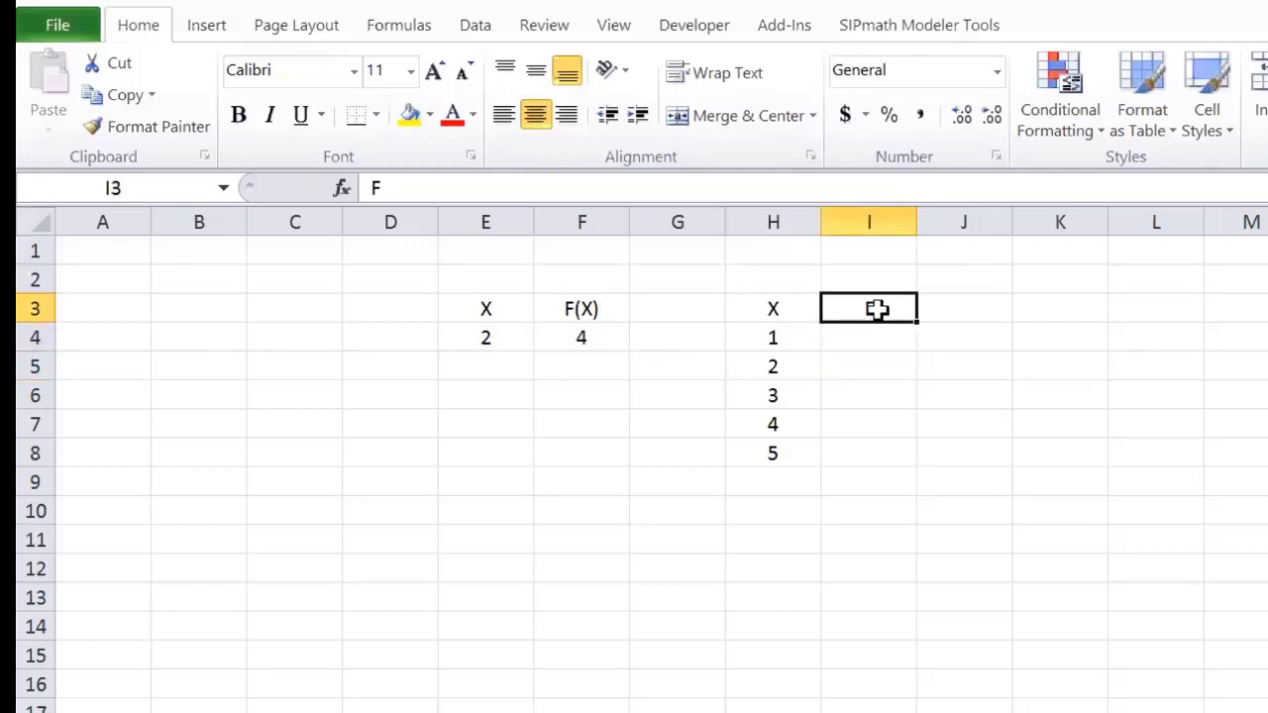
text(=)
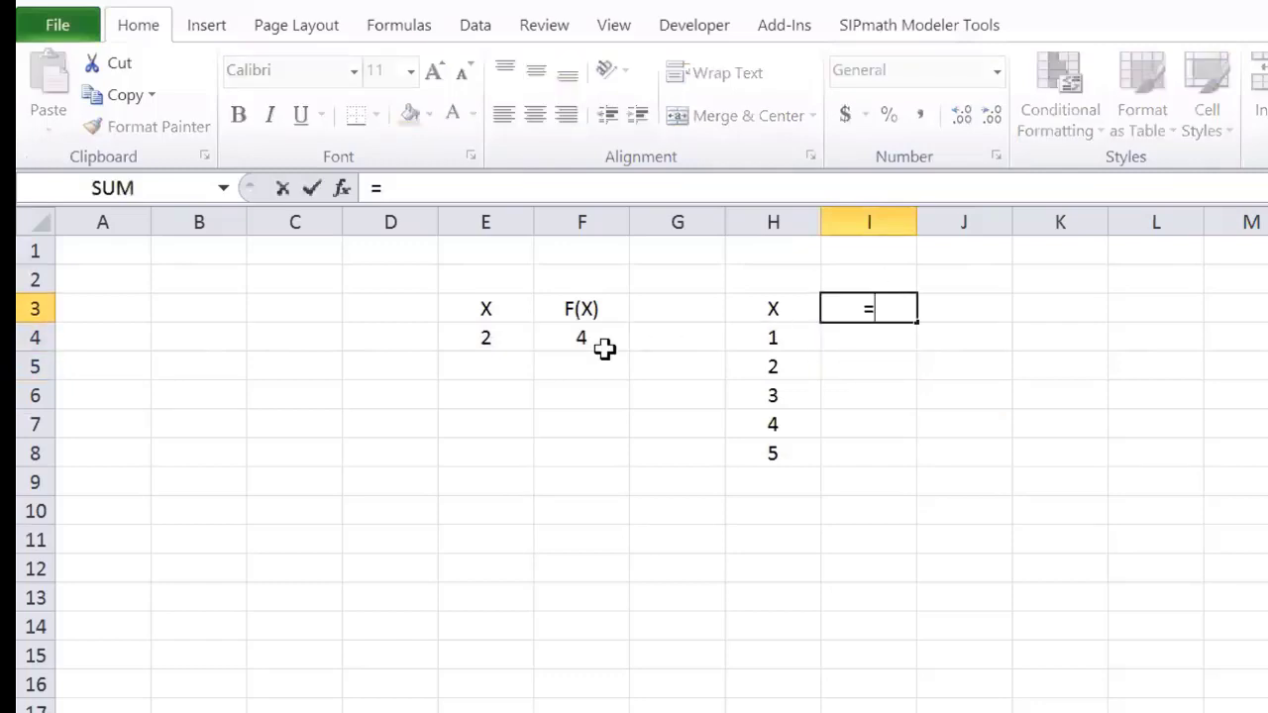
click(572, 342)
key(ctrl+Return)
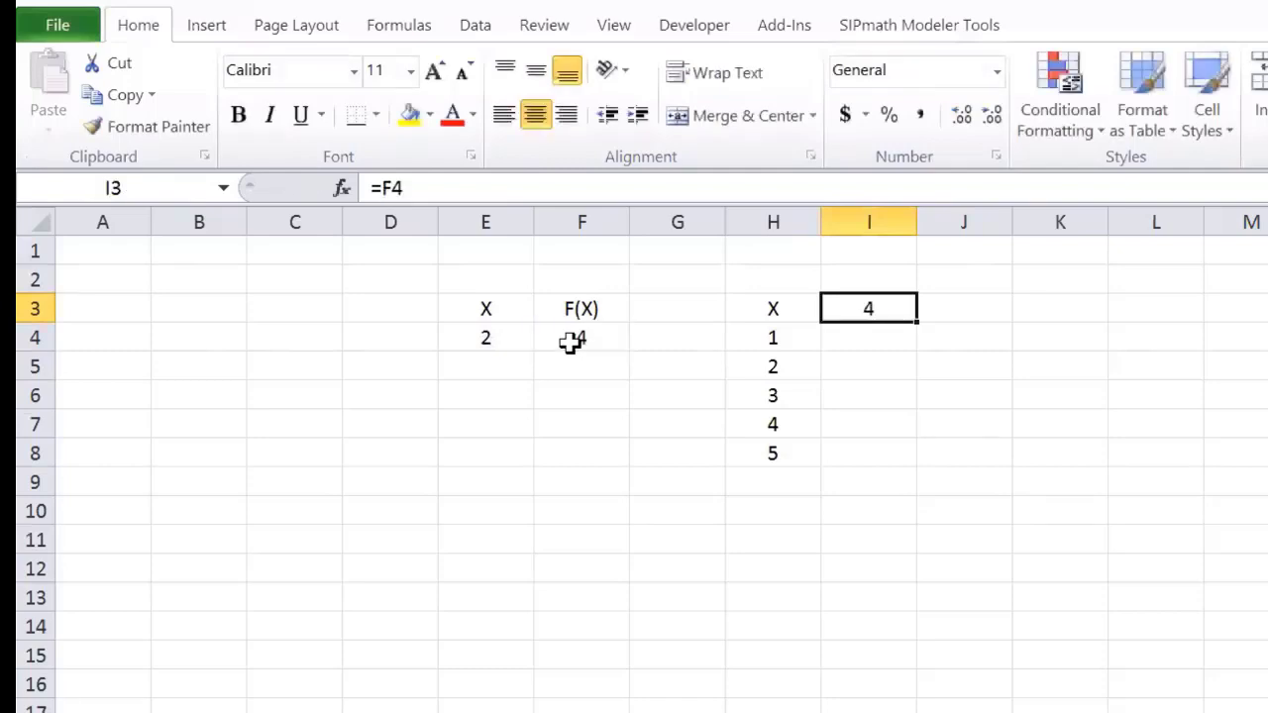
drag(774, 302, 860, 469)
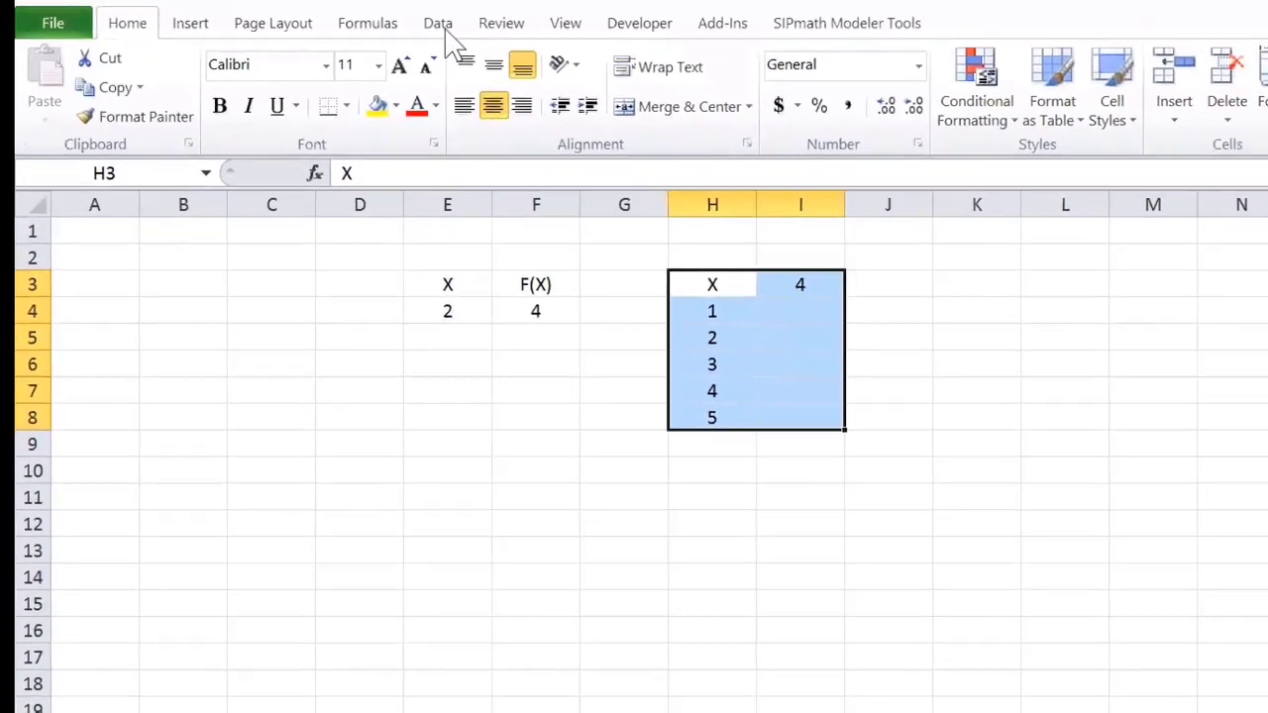
Open What-If Analysis > Data Table on the Data tab and move the dialog beside the table.
click(440, 27)
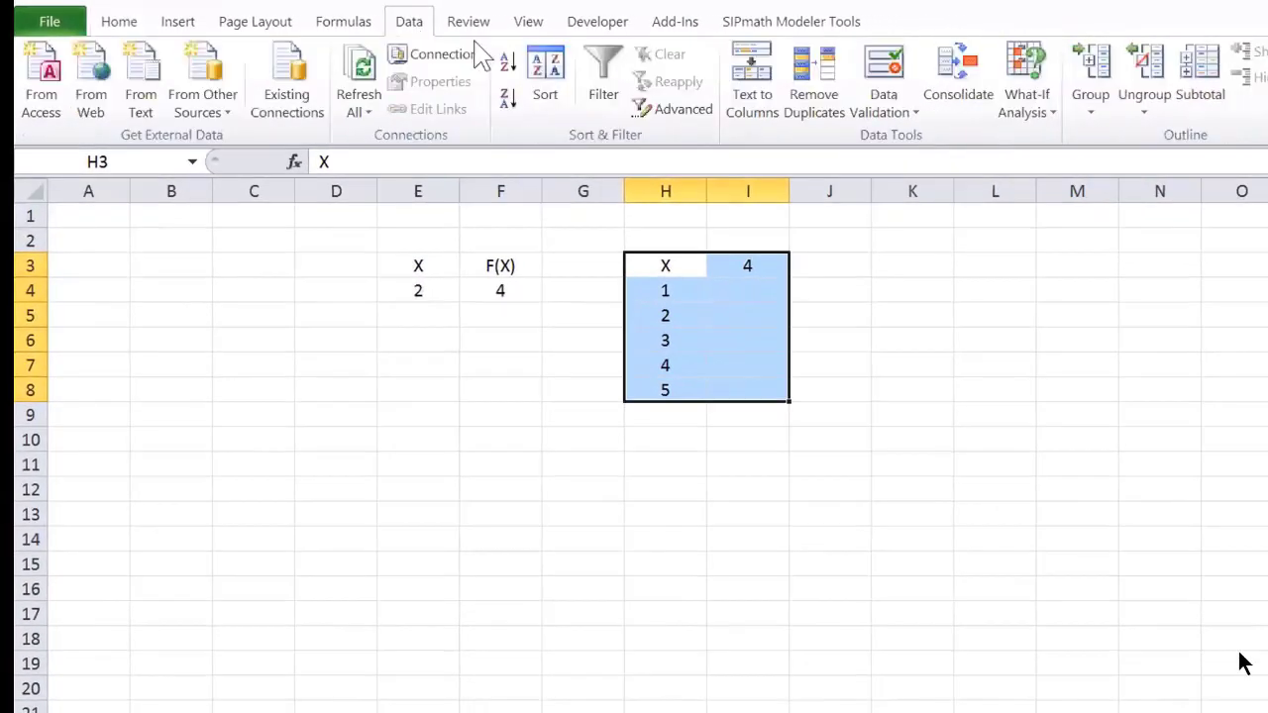
click(1051, 117)
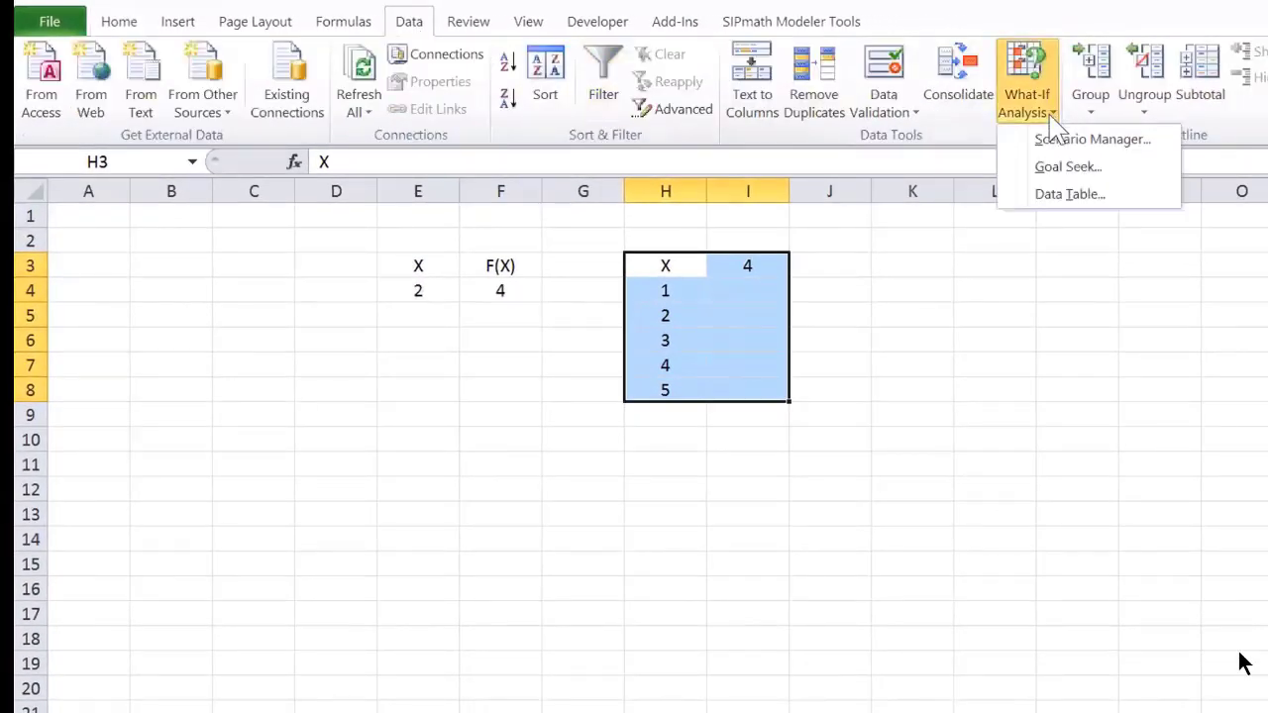
click(1072, 197)
drag(406, 424, 1051, 265)
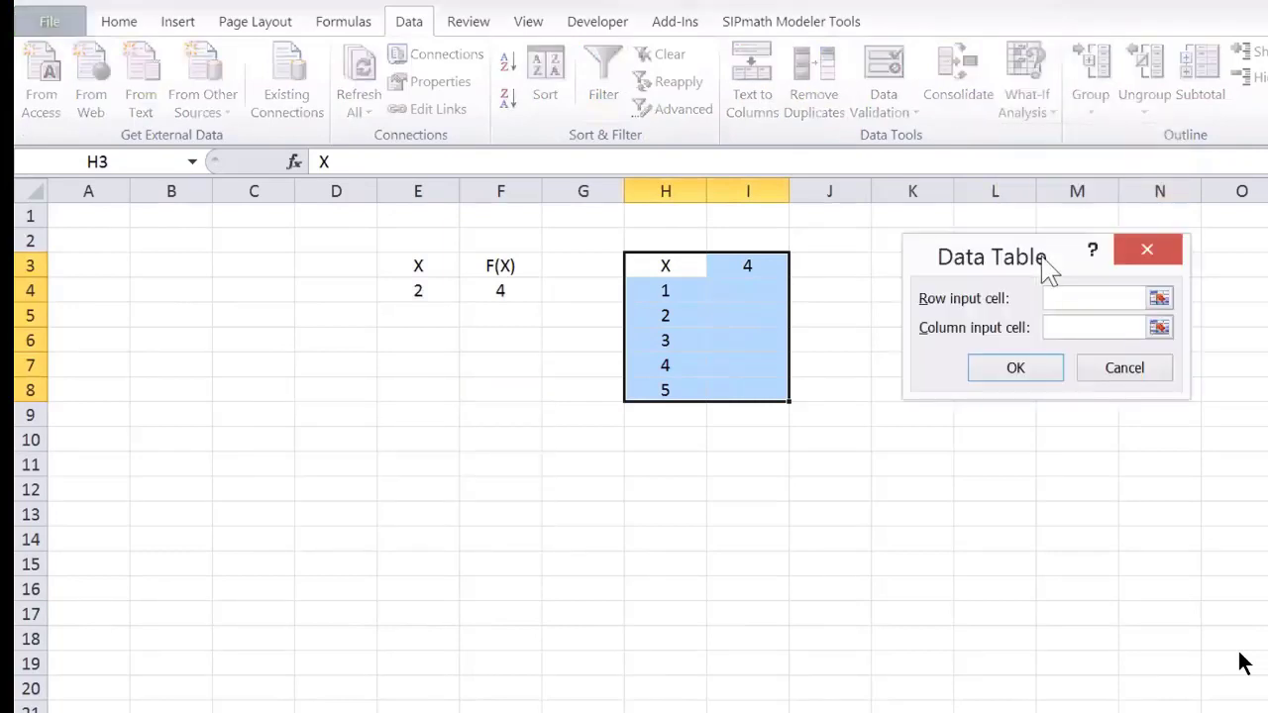
Set E4 as the column input cell, filling I4:I8 with 2, 4, 6, 8, 10.
click(1053, 332)
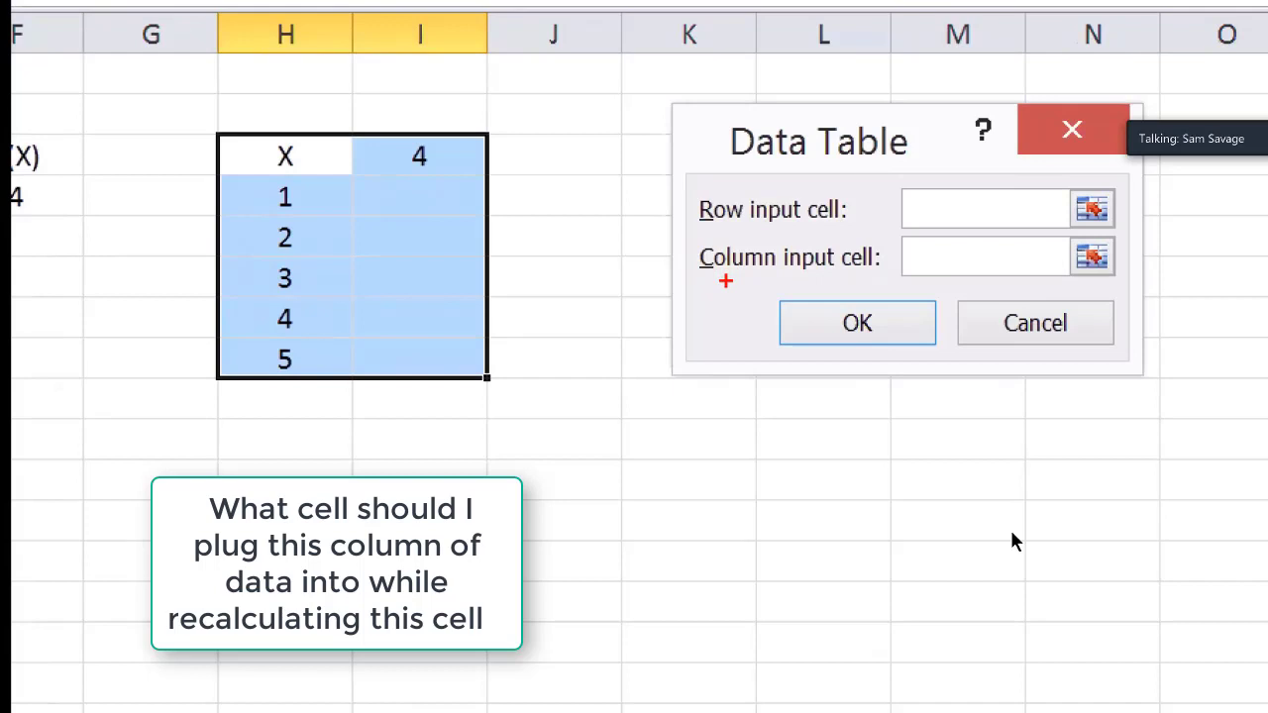
mouse_move(317, 188)
mouse_down()
mouse_move(317, 254)
mouse_move(257, 404)
mouse_move(224, 236)
mouse_move(262, 182)
mouse_up()
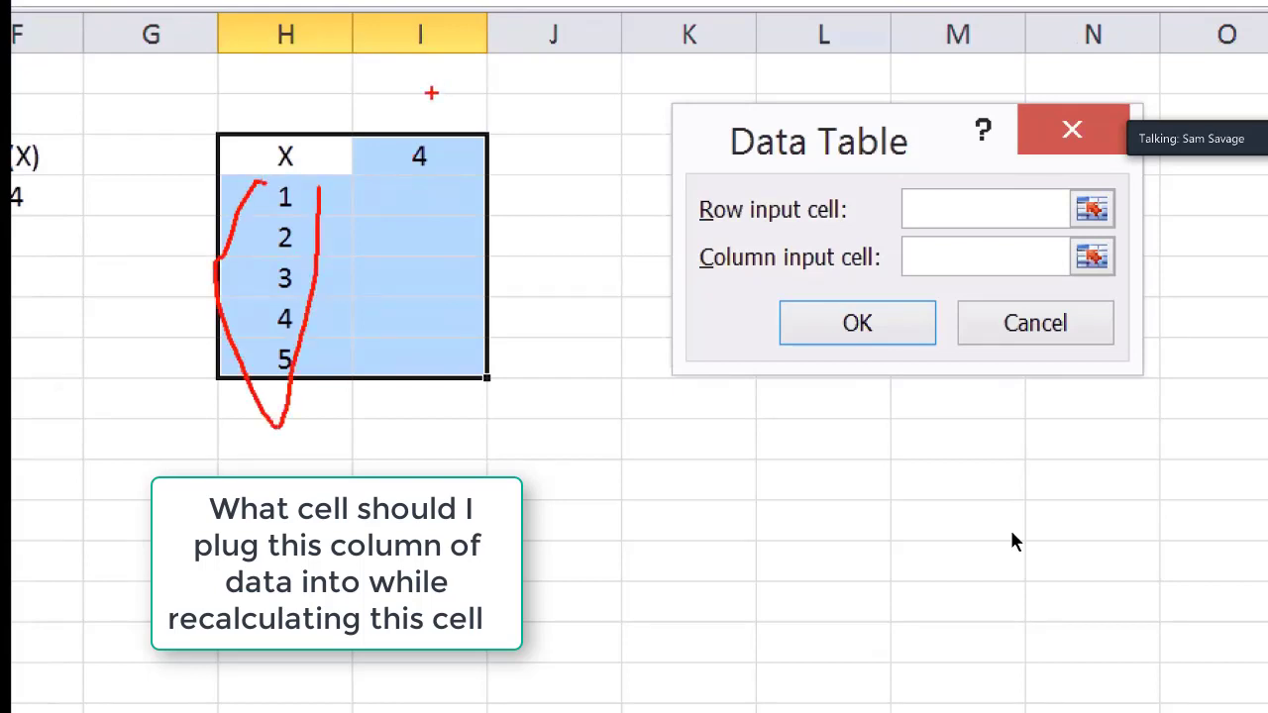
mouse_move(429, 99)
mouse_down()
mouse_move(397, 115)
mouse_move(376, 150)
mouse_move(463, 173)
mouse_move(439, 114)
mouse_move(407, 97)
mouse_up()
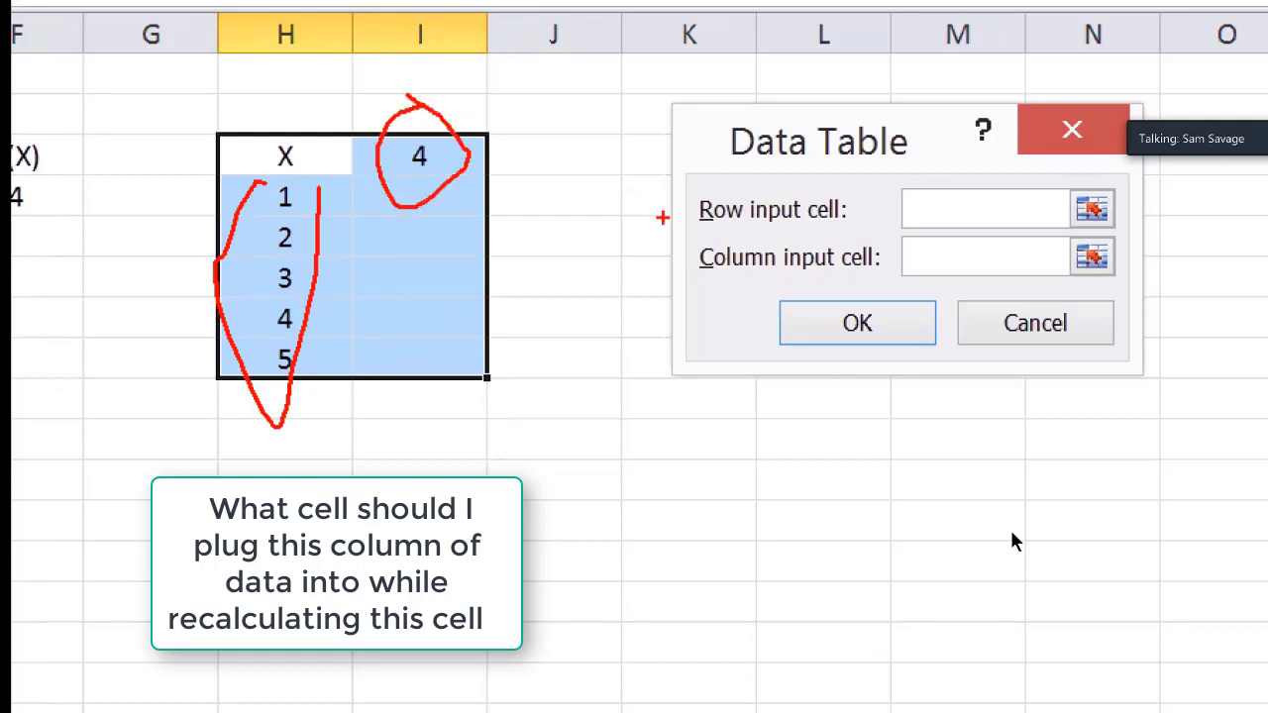
key(Escape)
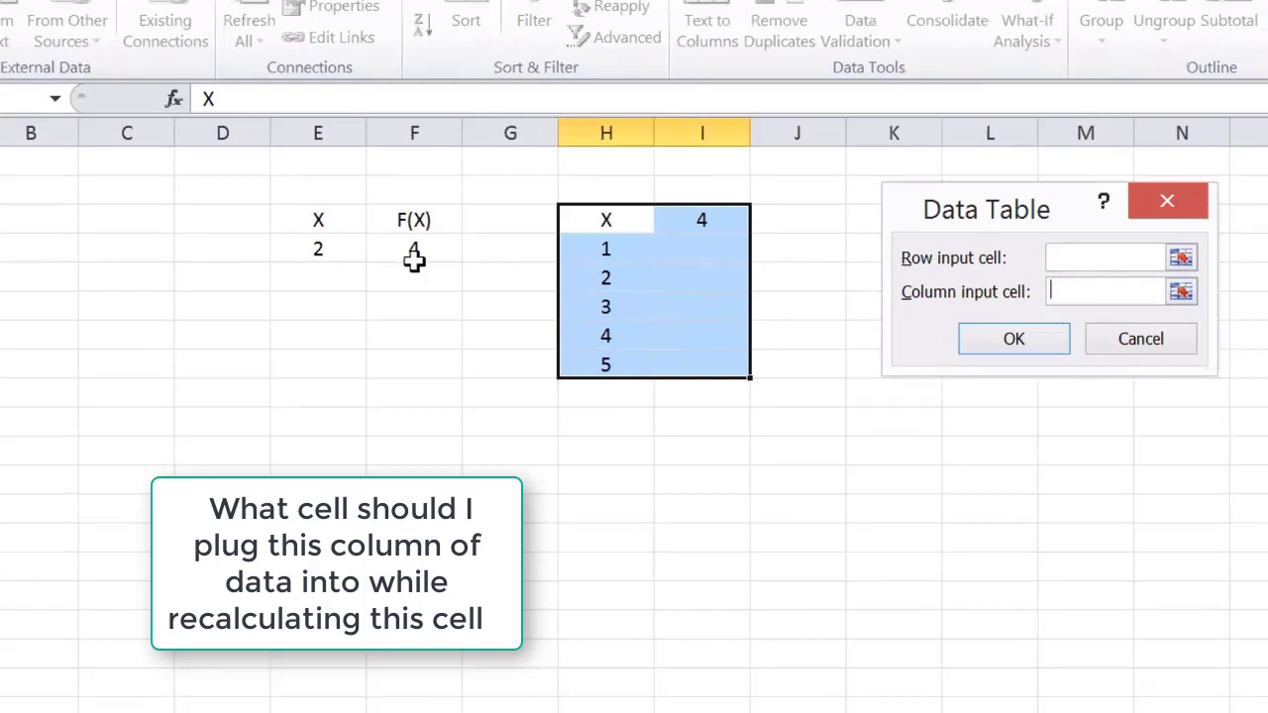
click(313, 248)
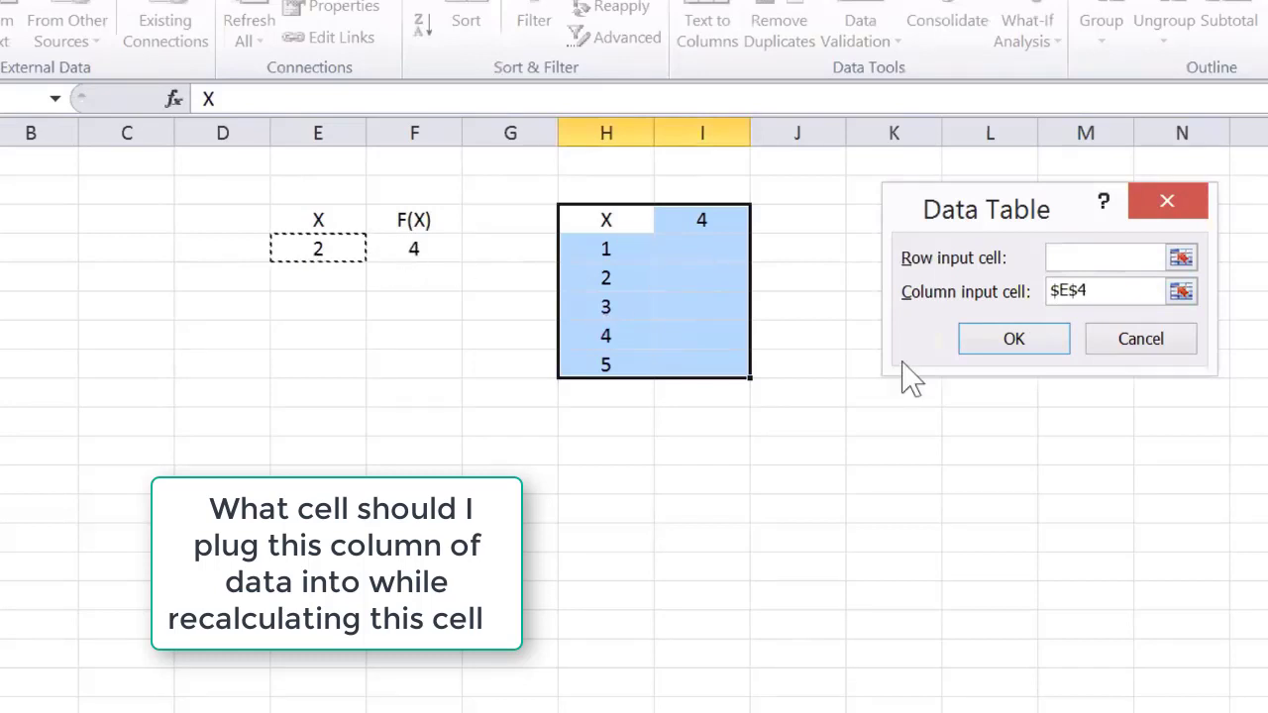
click(1014, 339)
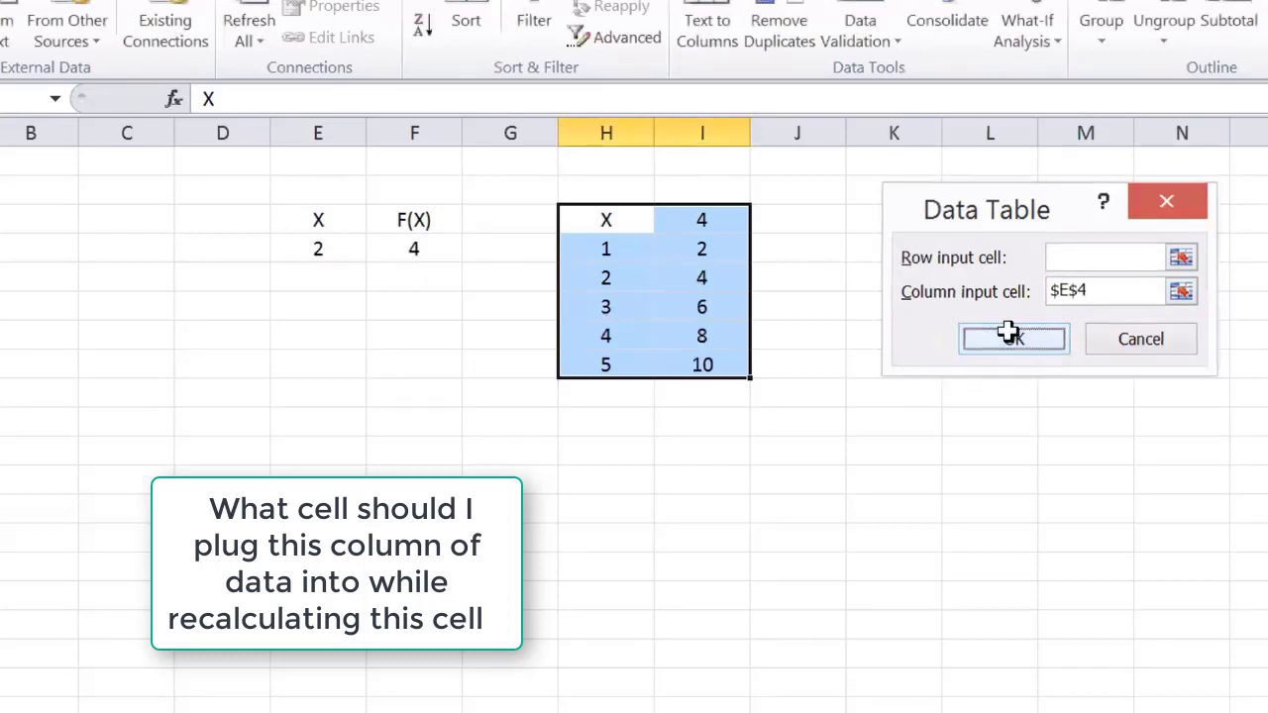
click(415, 249)
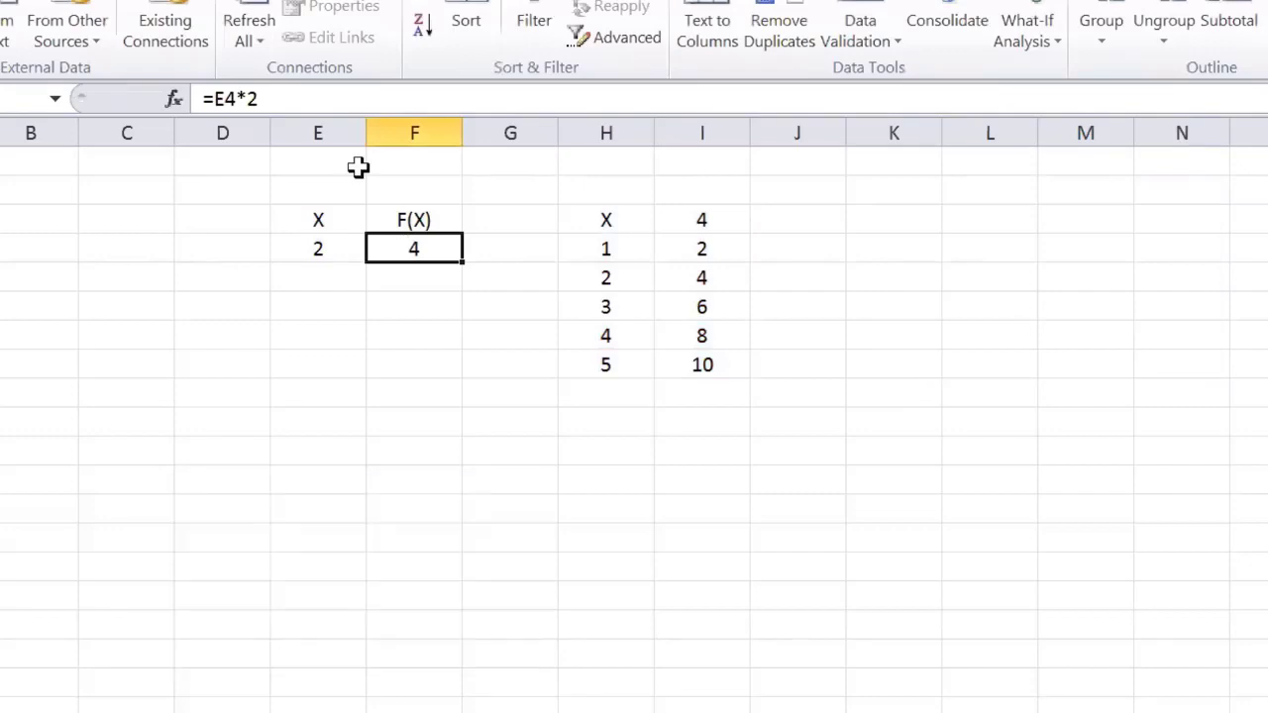
Rewrite F4 as =SIN(E4^2)^4, returning 0.328043, so the data table recalculates.
click(275, 99)
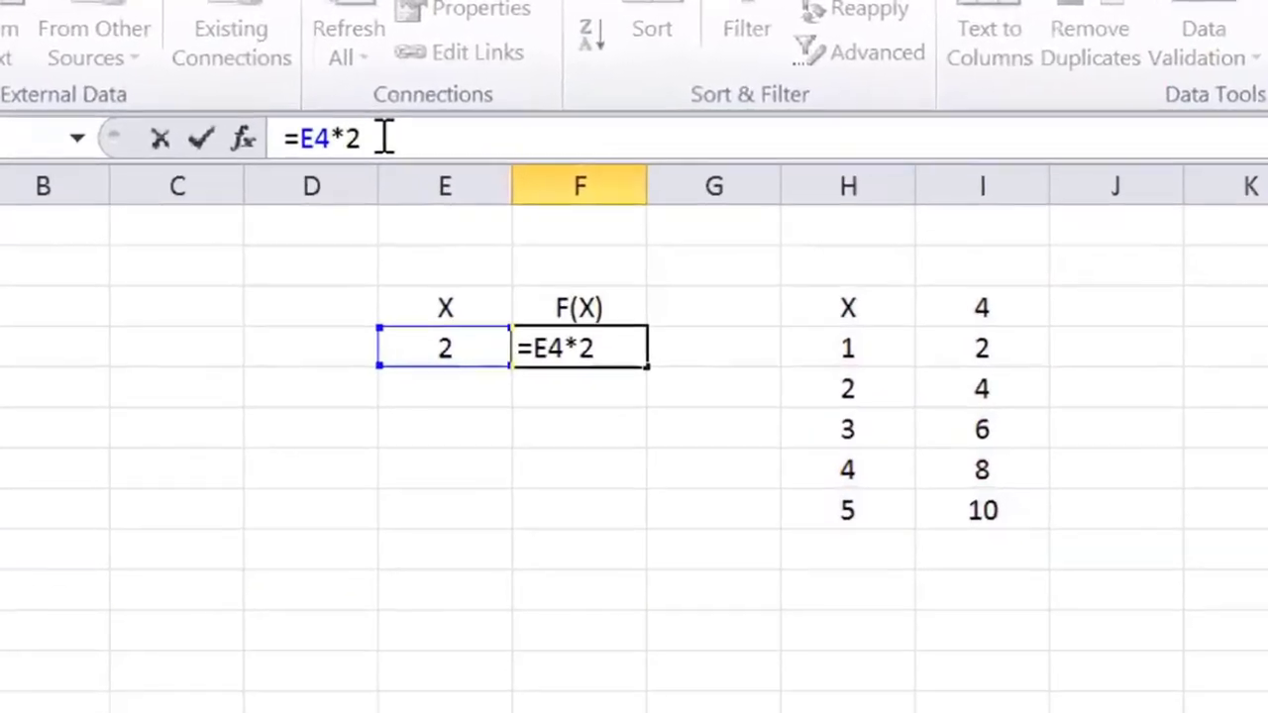
key(BackSpace)
key(BackSpace)
text(^2)
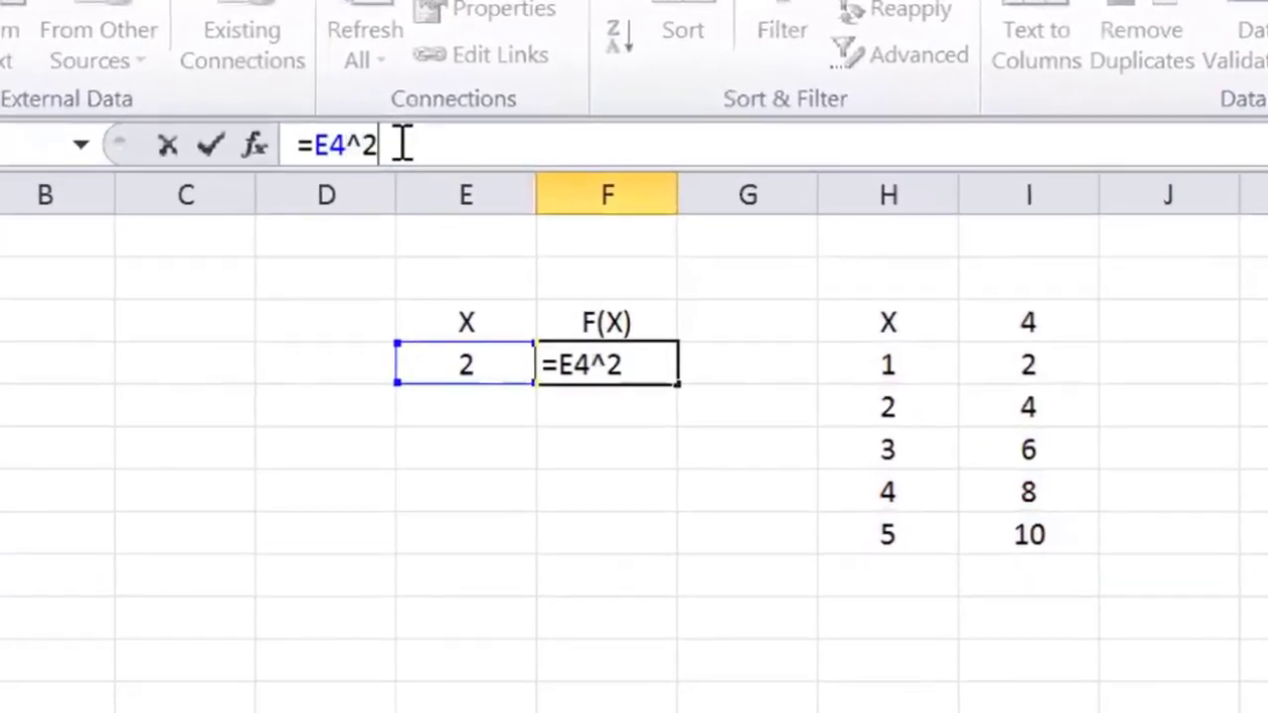
key(ctrl+Return)
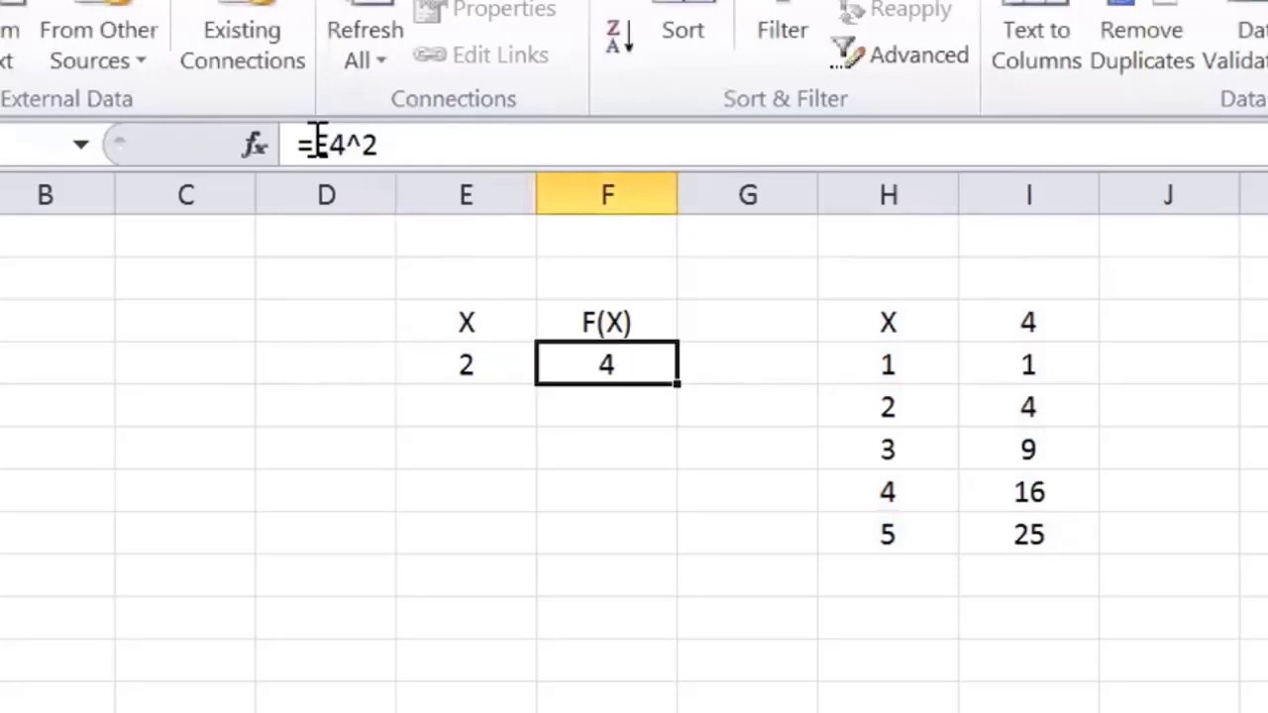
click(315, 147)
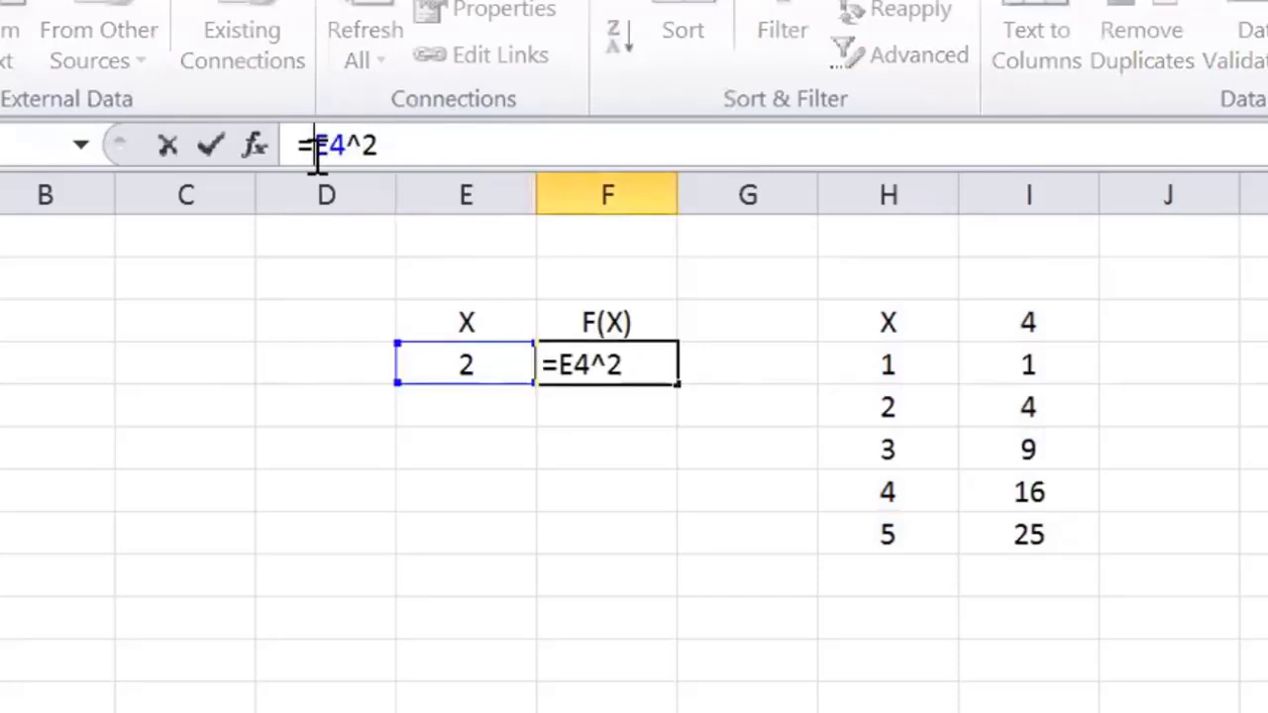
text(sin())
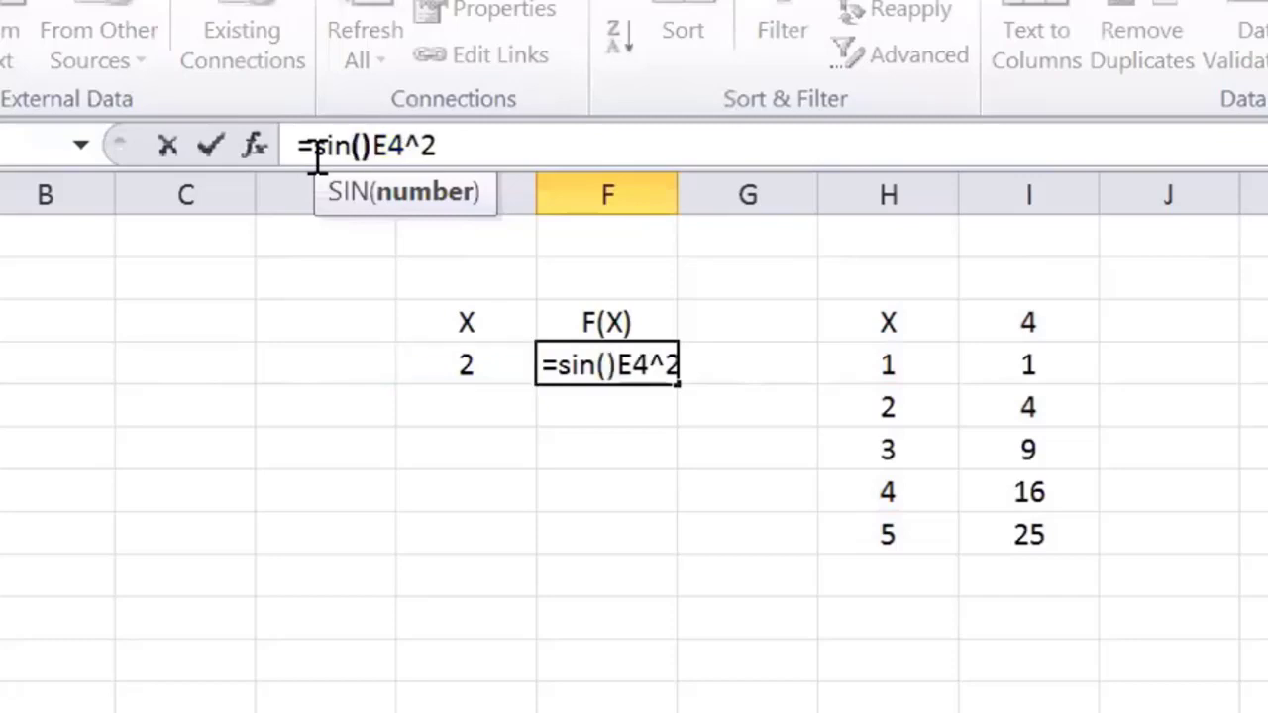
key(BackSpace)
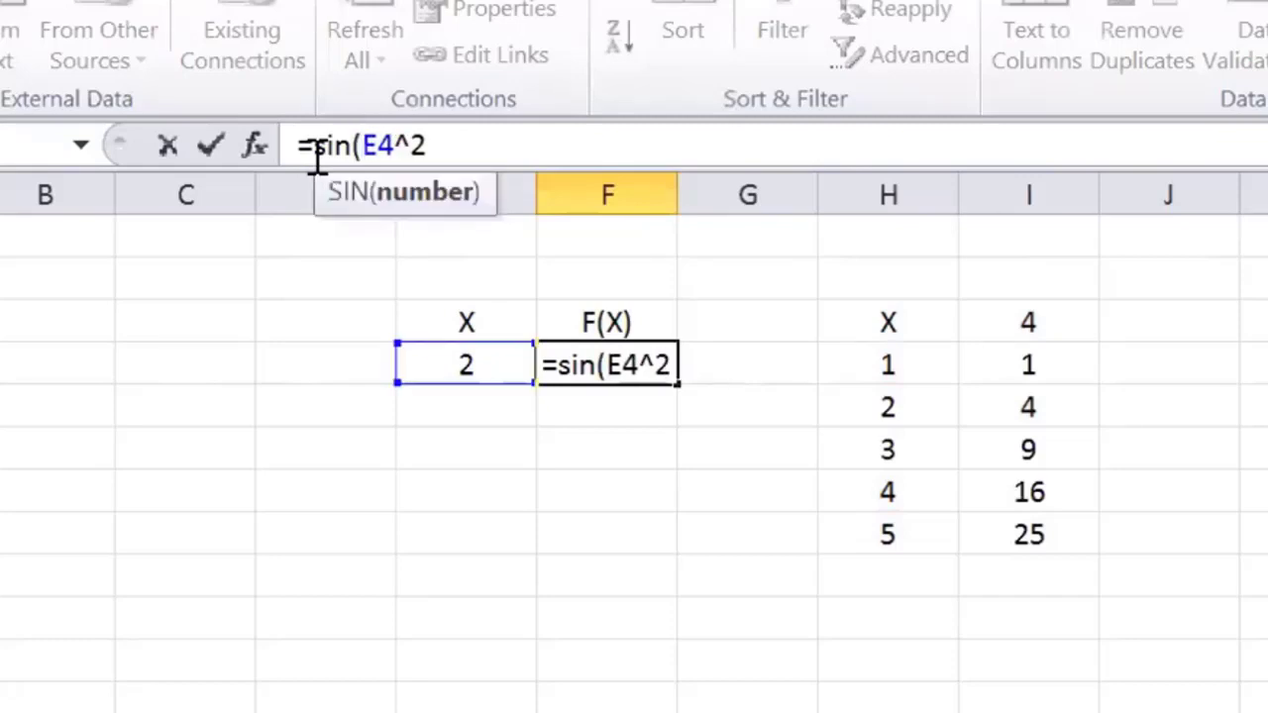
click(449, 146)
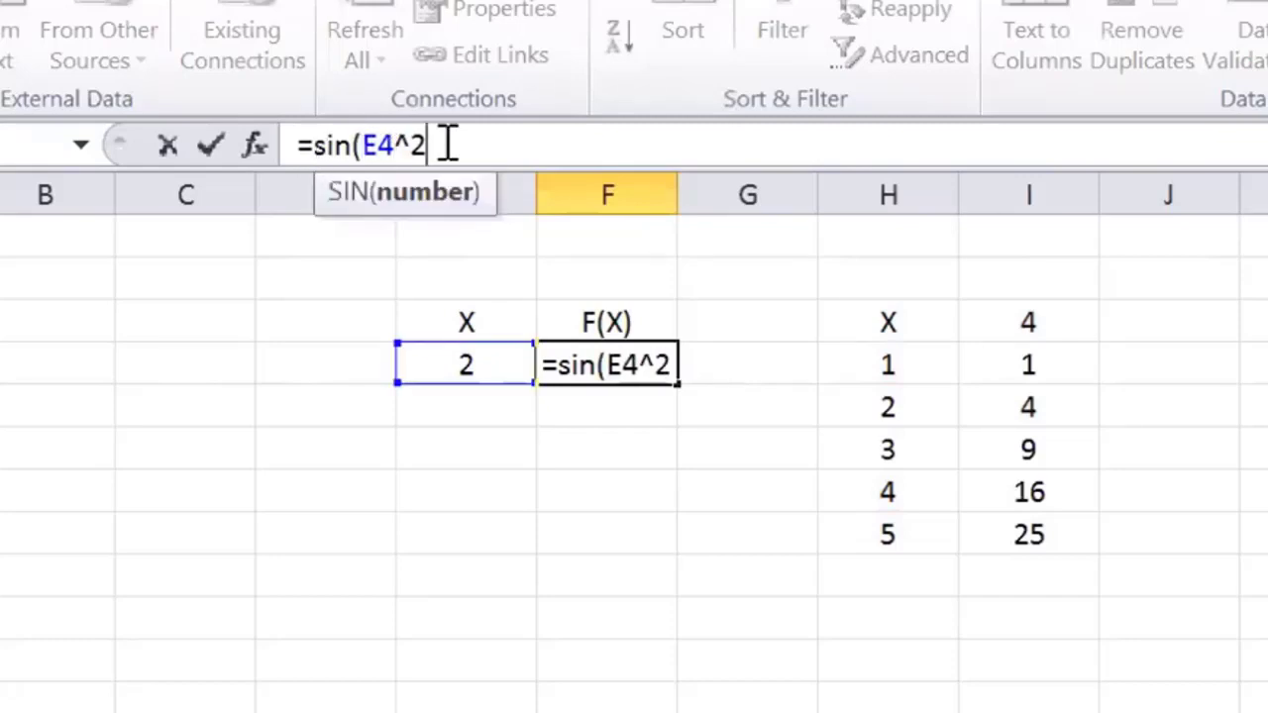
text())
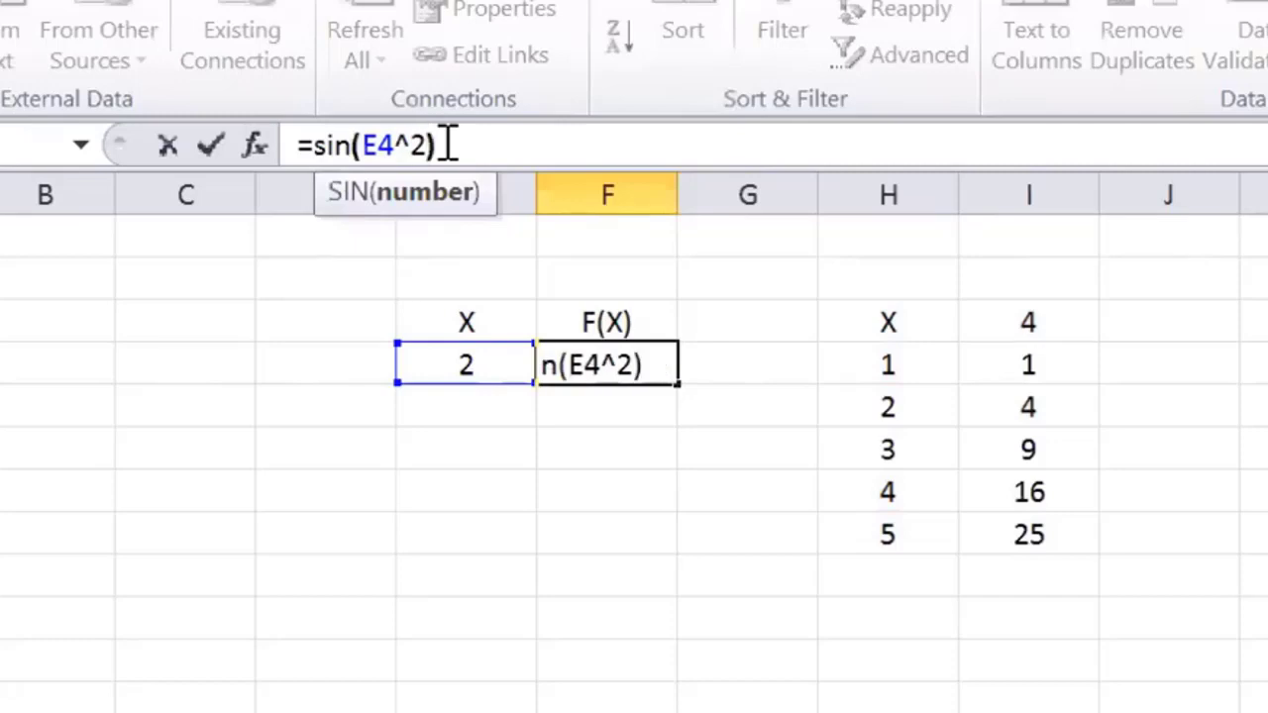
text(^4)
key(Return)
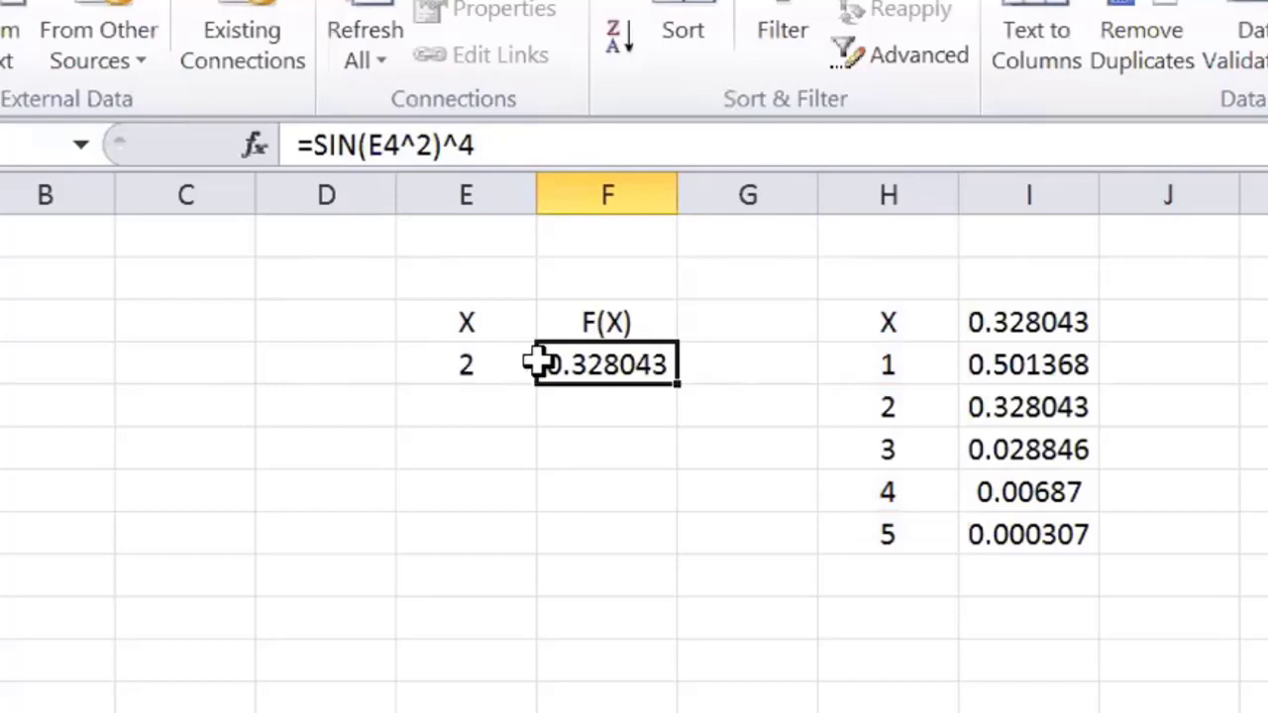
Add a G(X) heading in G3 with =5*F4 in G4, returning 1.640213.
drag(886, 363, 860, 531)
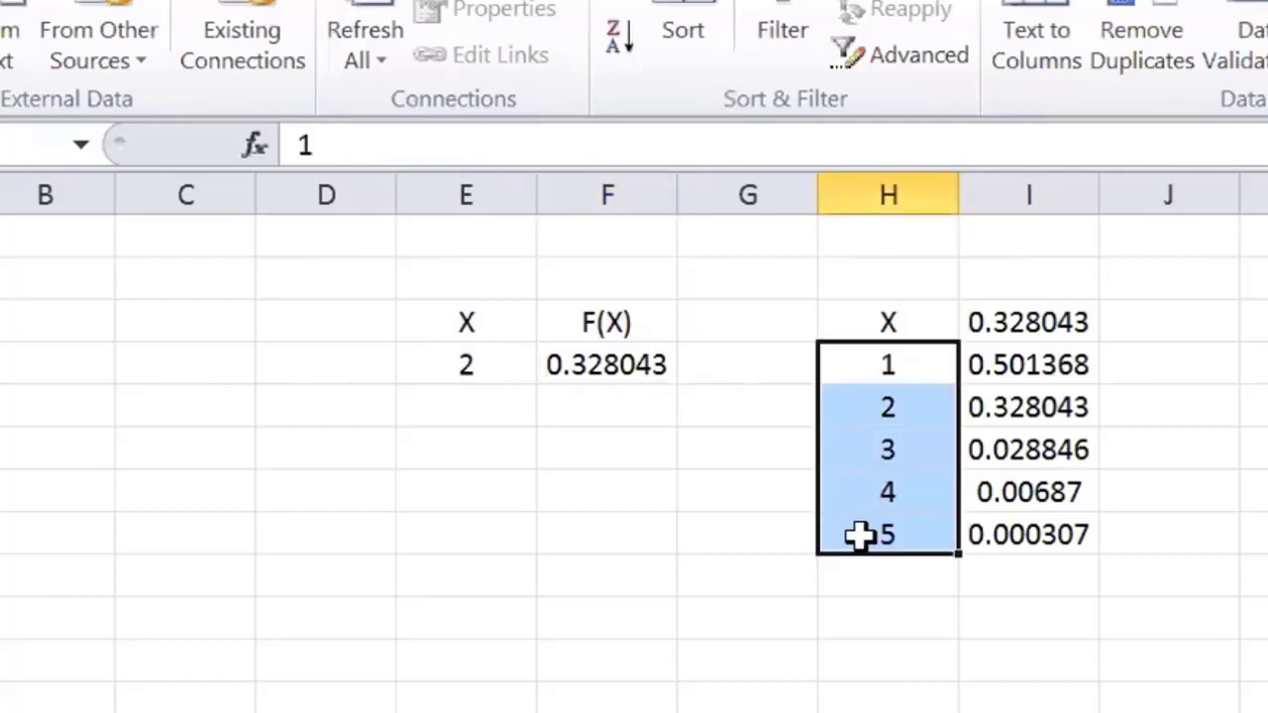
click(453, 365)
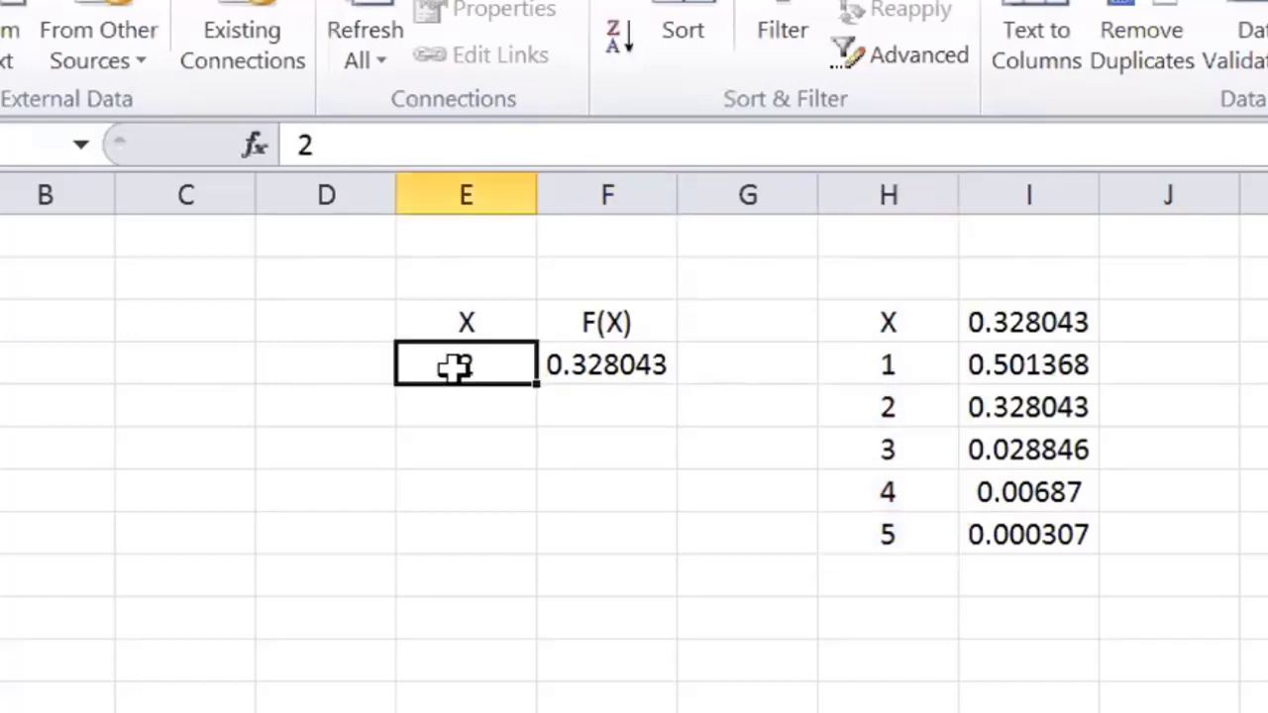
click(606, 367)
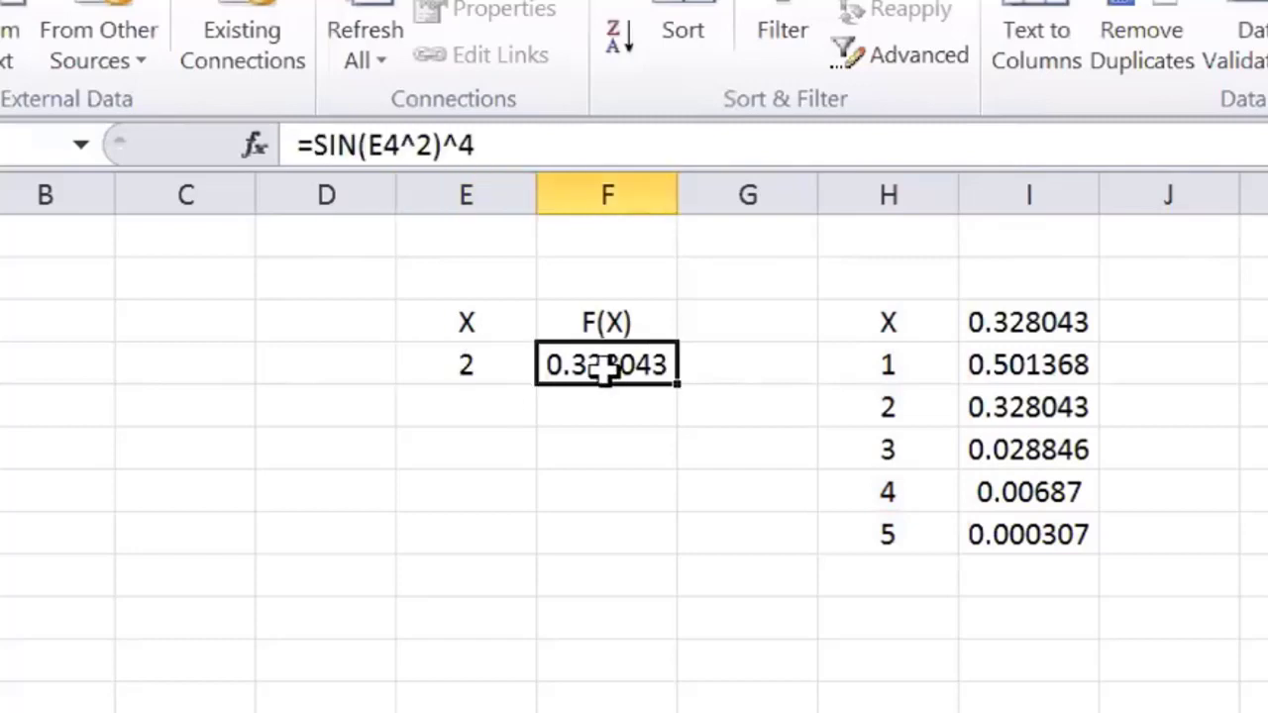
click(718, 328)
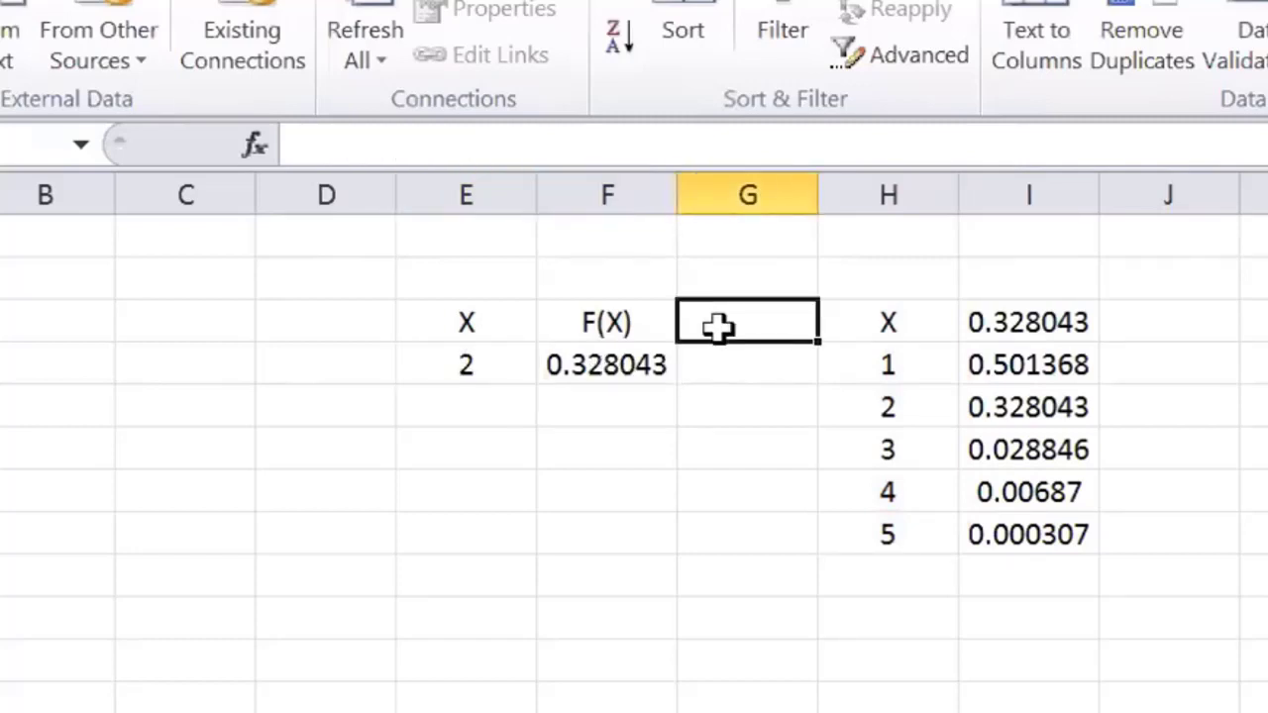
text(G()
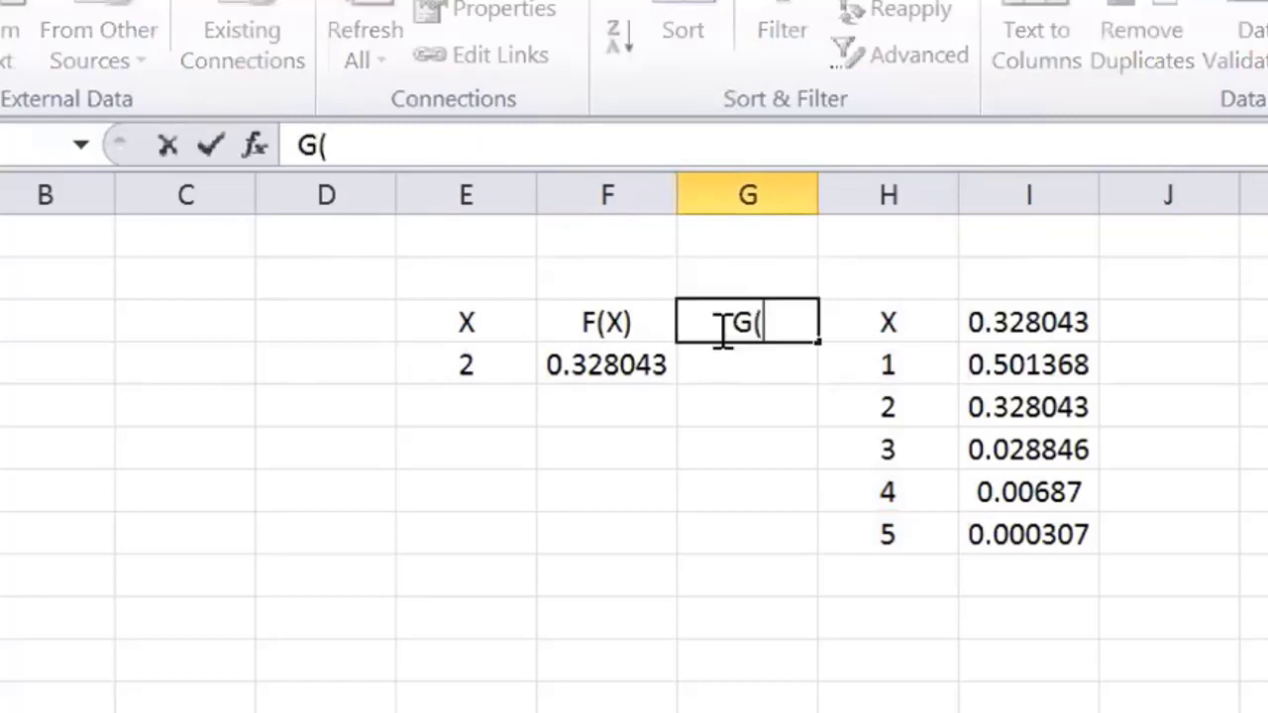
text(X))
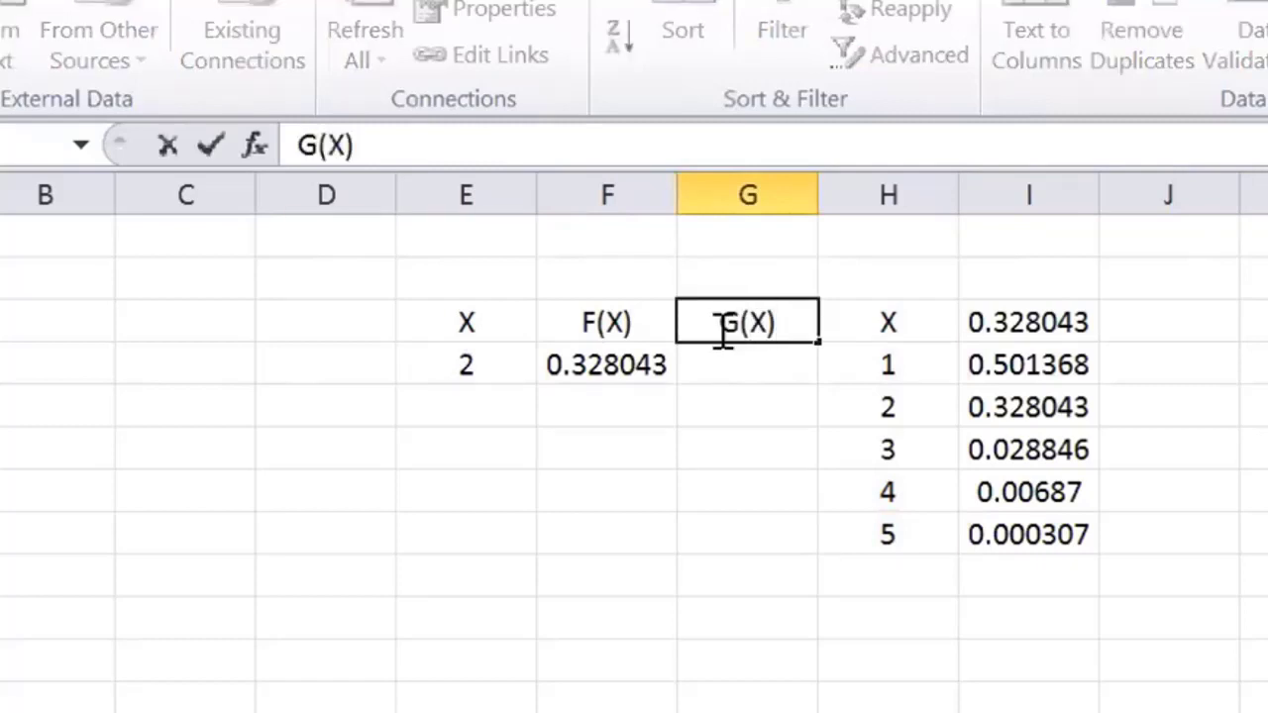
key(Return)
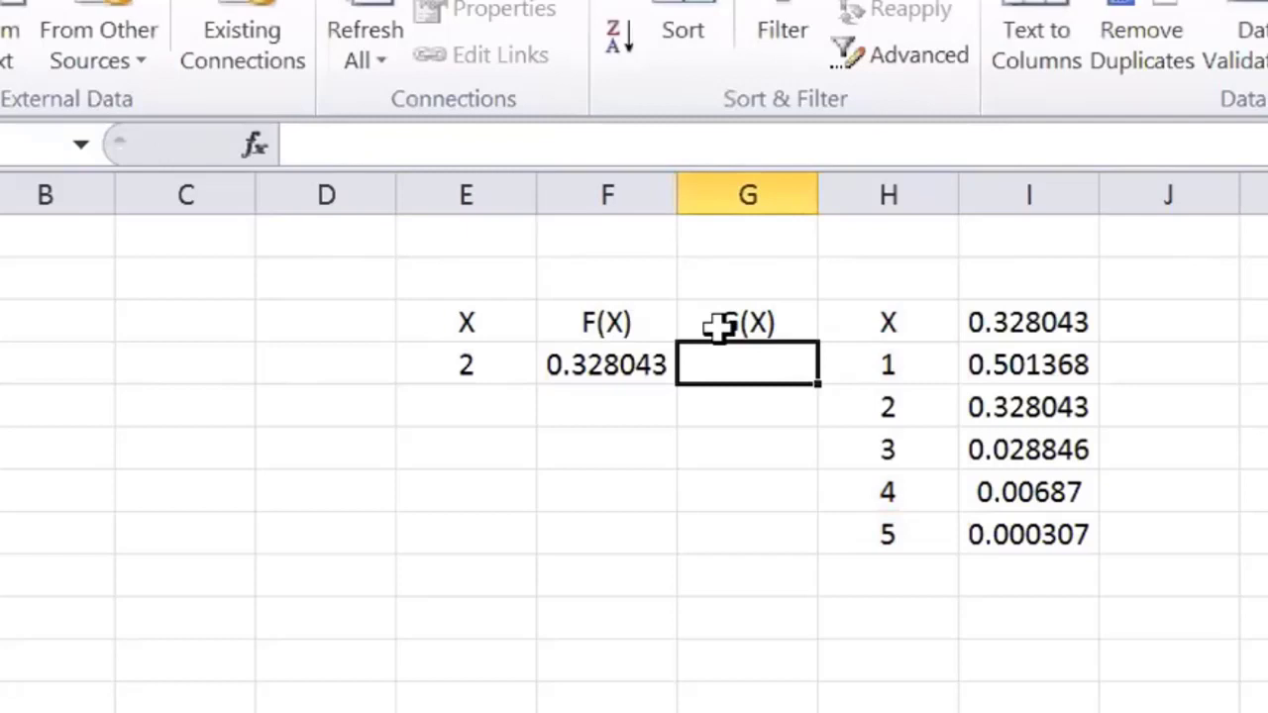
text(=5)
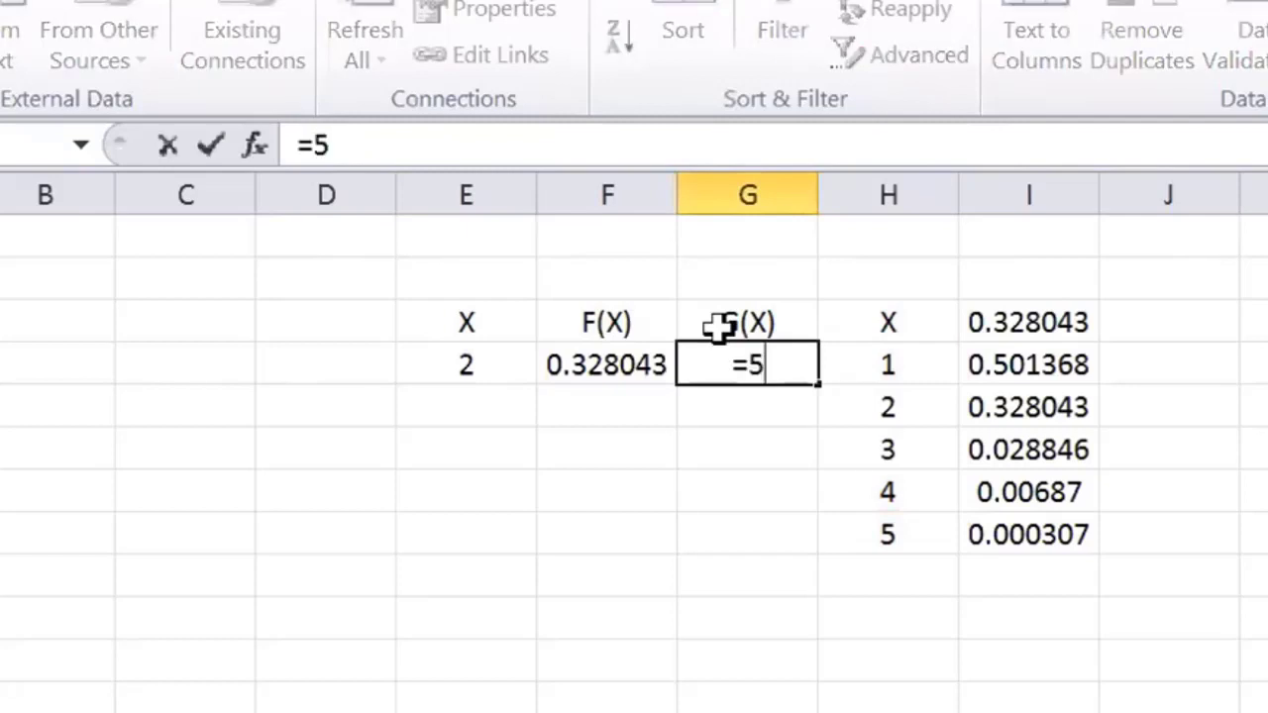
text(*)
key(Left)
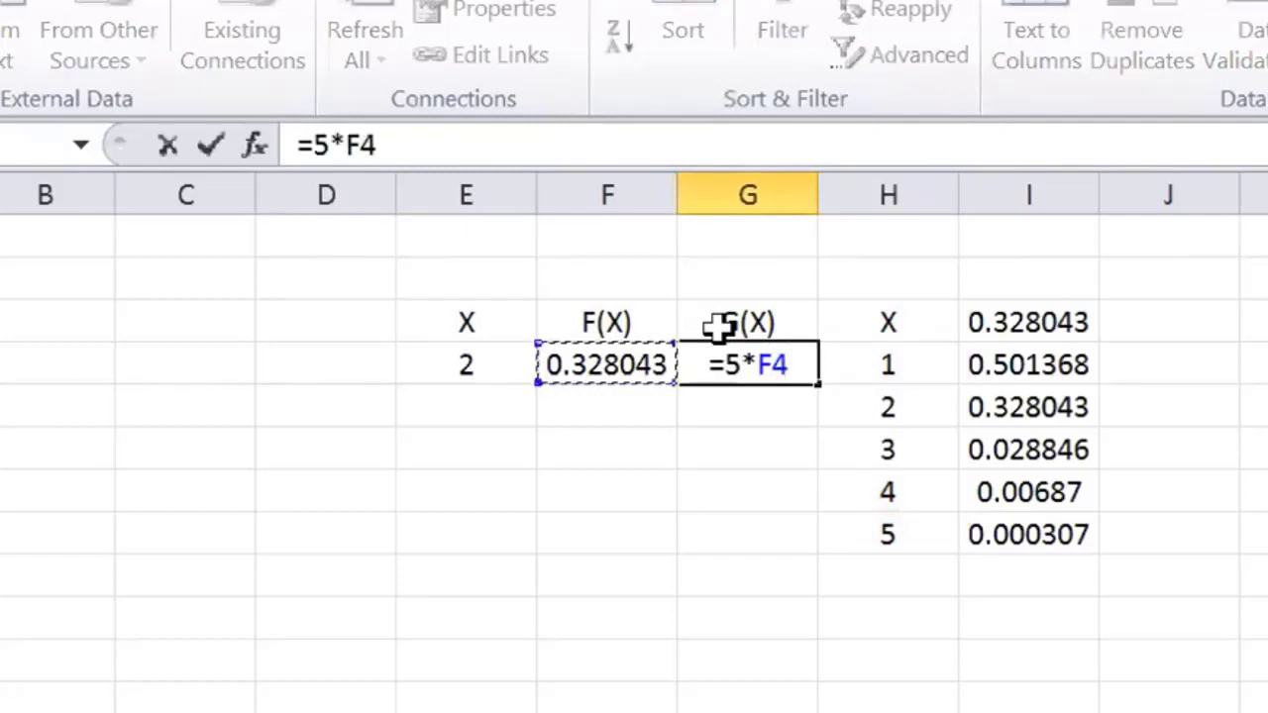
key(ctrl+Return)
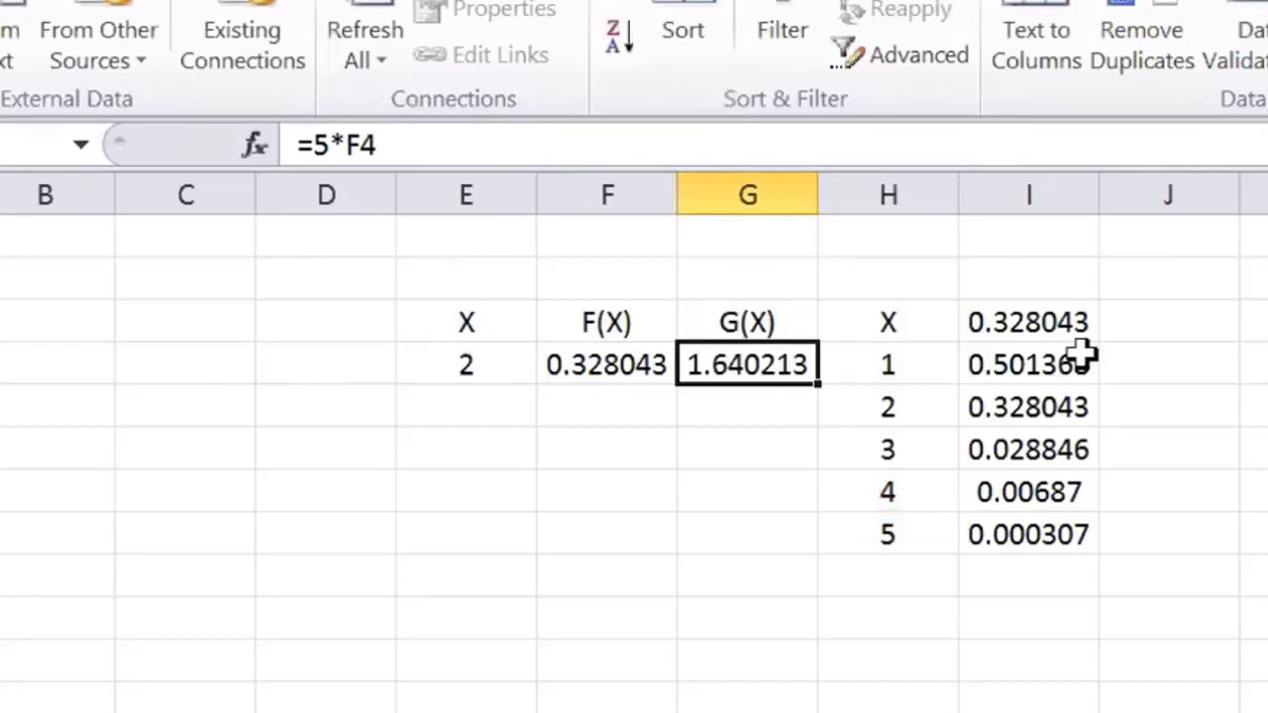
Try deleting a data table result and dismiss the 'Cannot change part of a data table' warning.
click(1048, 368)
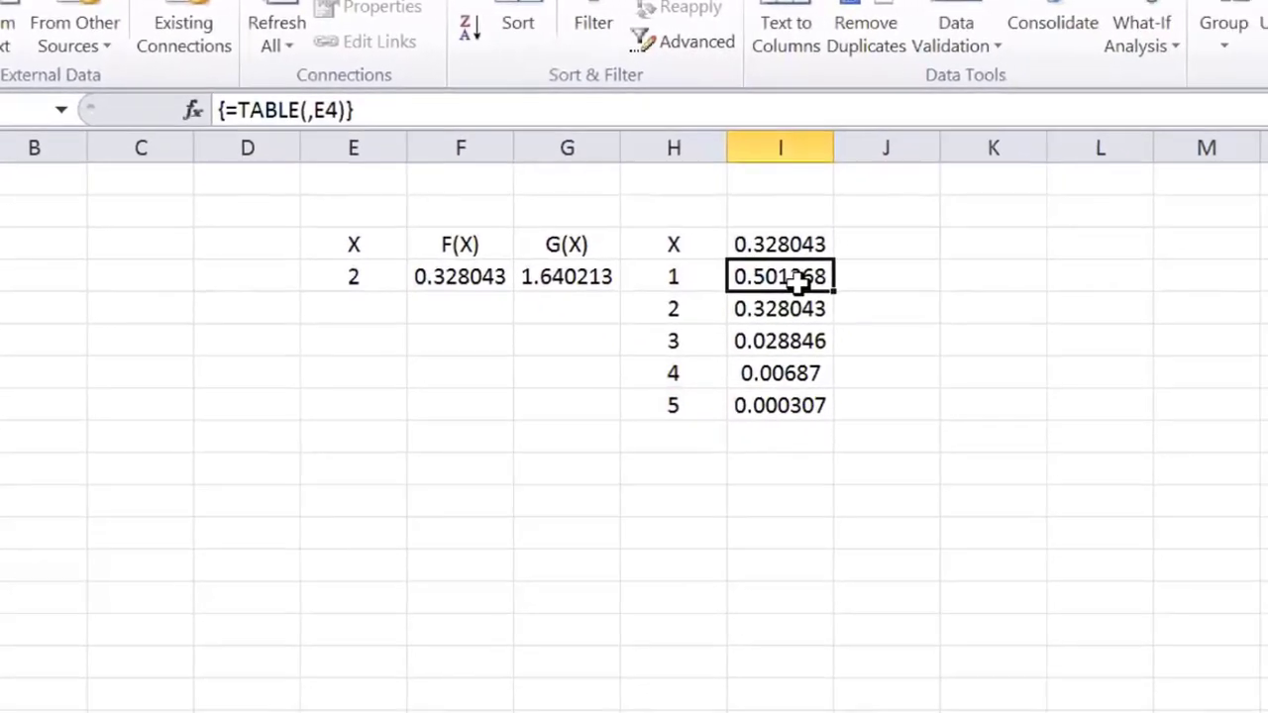
key(Delete)
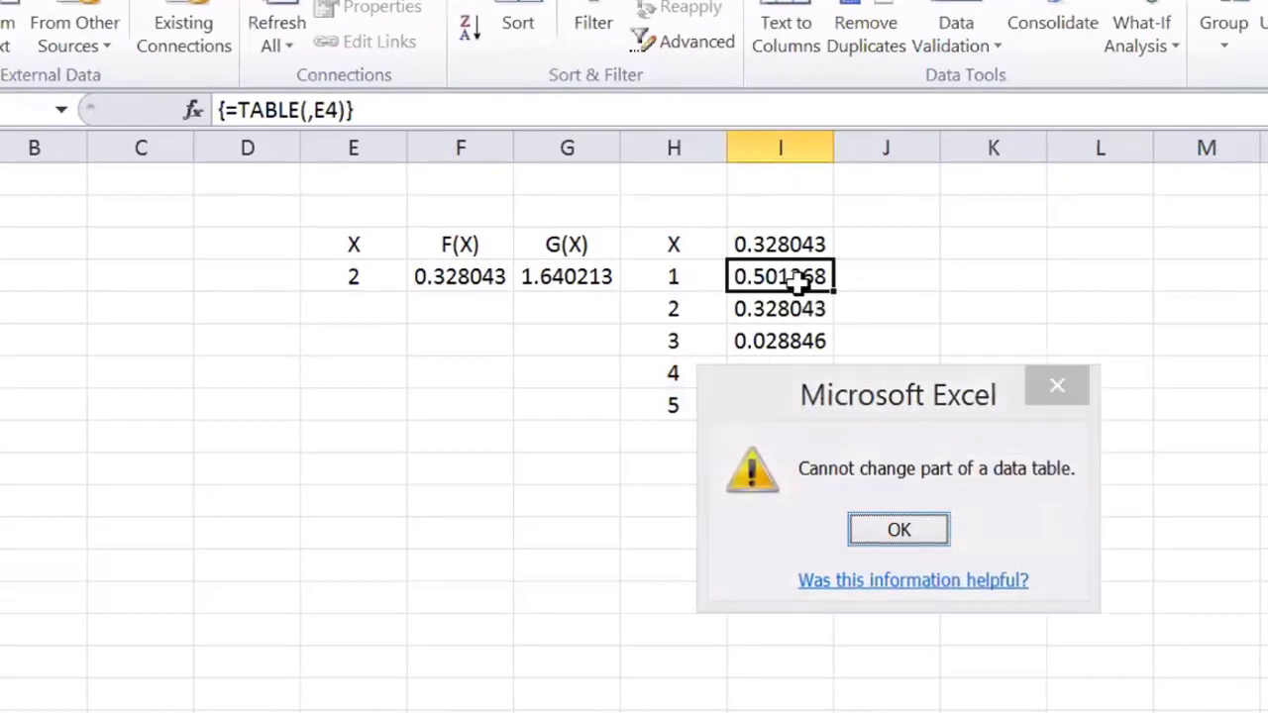
key(Return)
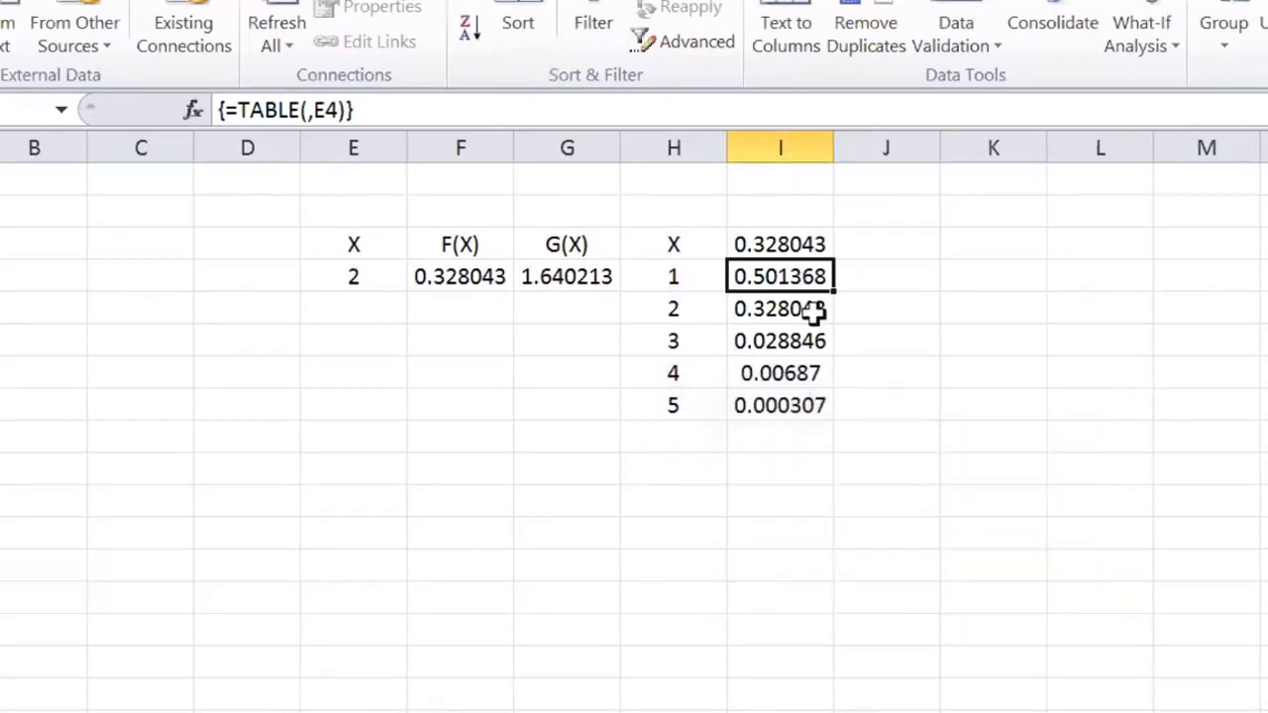
Link J3 to G(X) with =G4, showing 1.640213.
click(887, 247)
text(=)
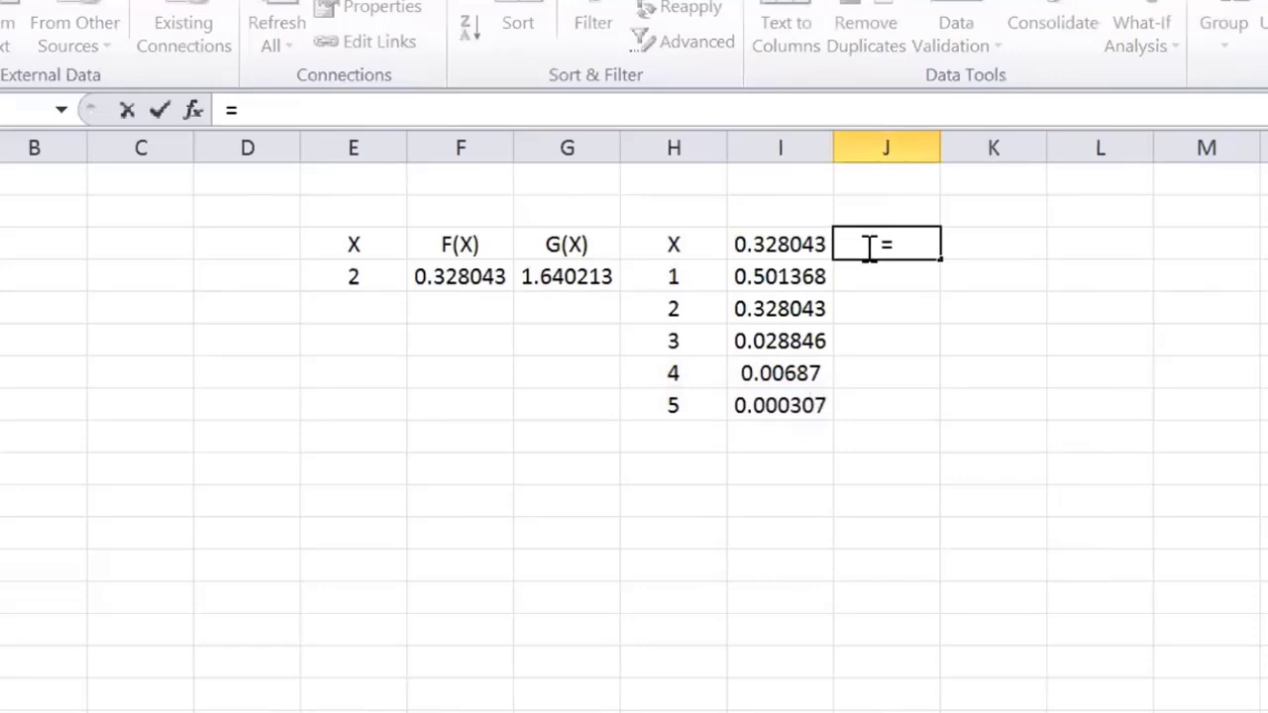
click(585, 280)
key(ctrl+Return)
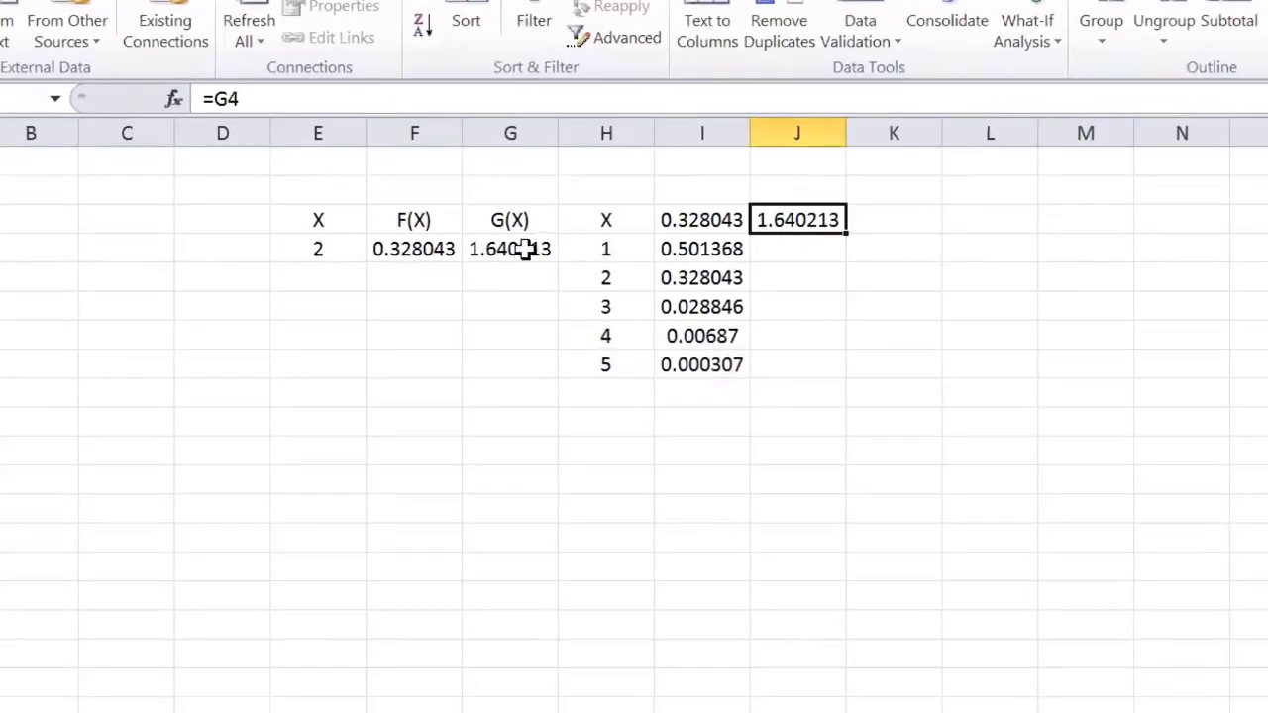
Rebuild the data table over H3:J8 with E4 as column input, adding G(X) results 2.50684–0.001534.
drag(608, 222, 783, 363)
click(1030, 18)
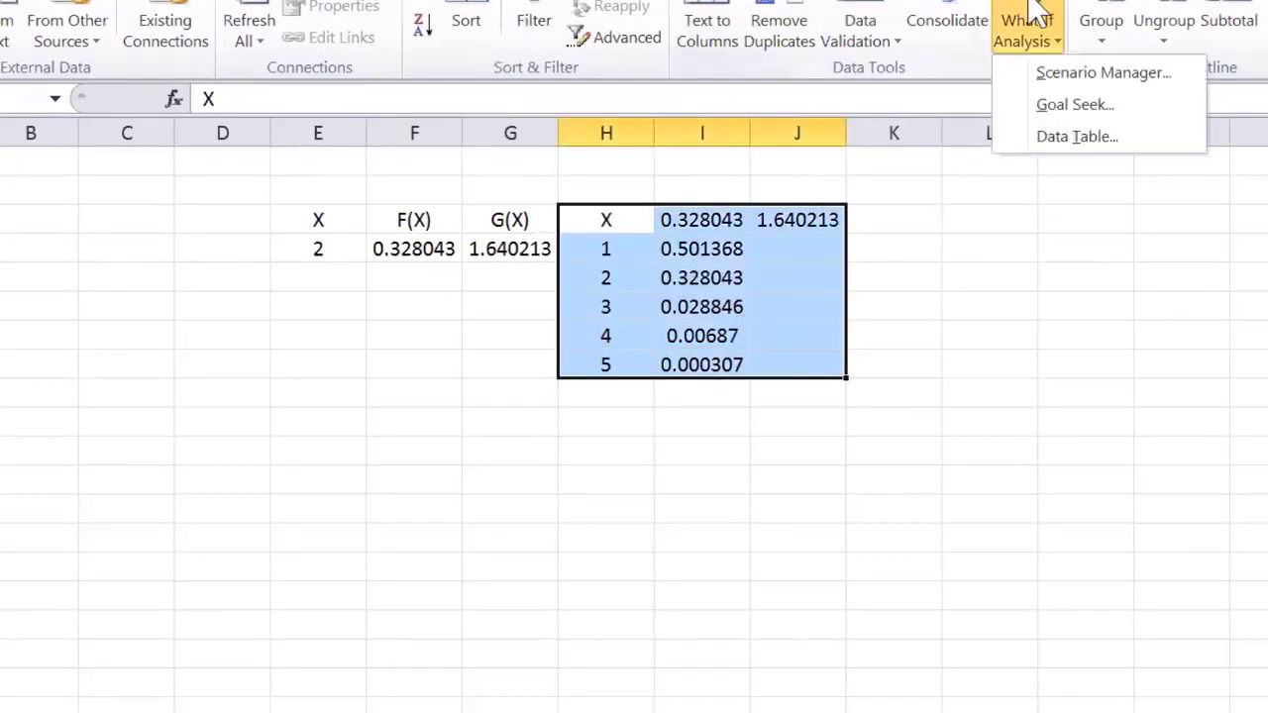
click(1079, 139)
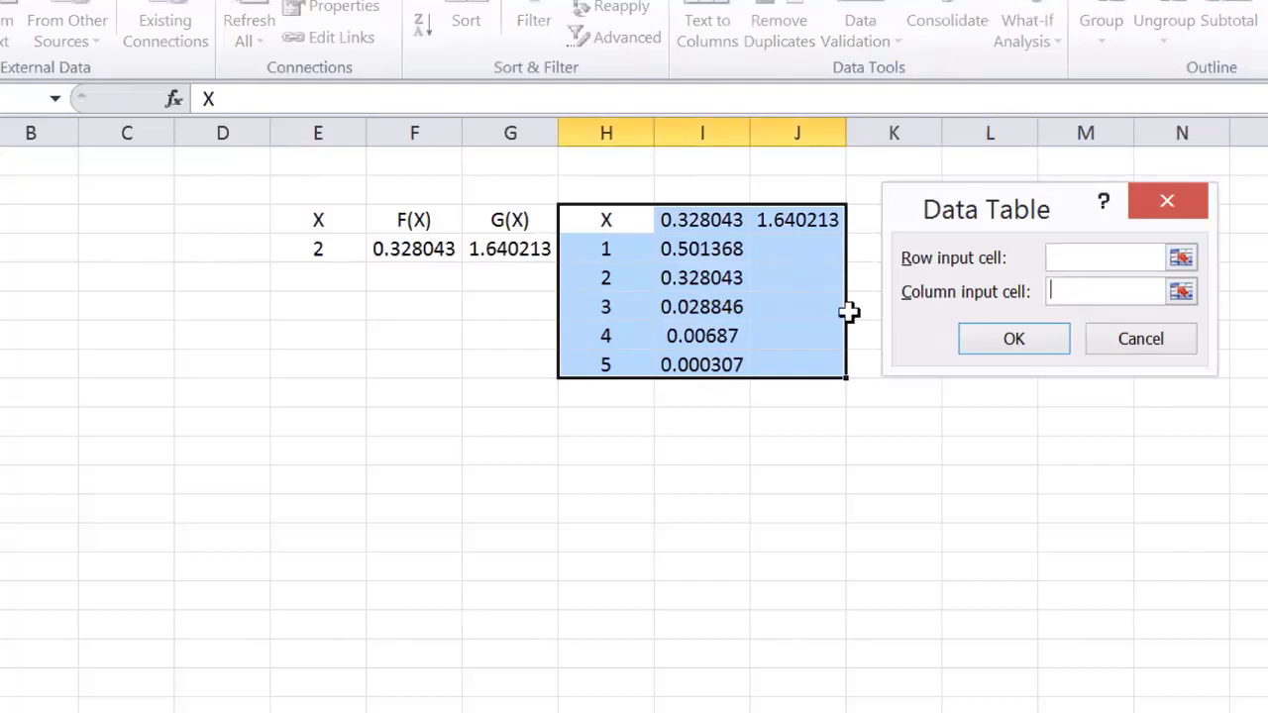
key(Tab)
click(324, 250)
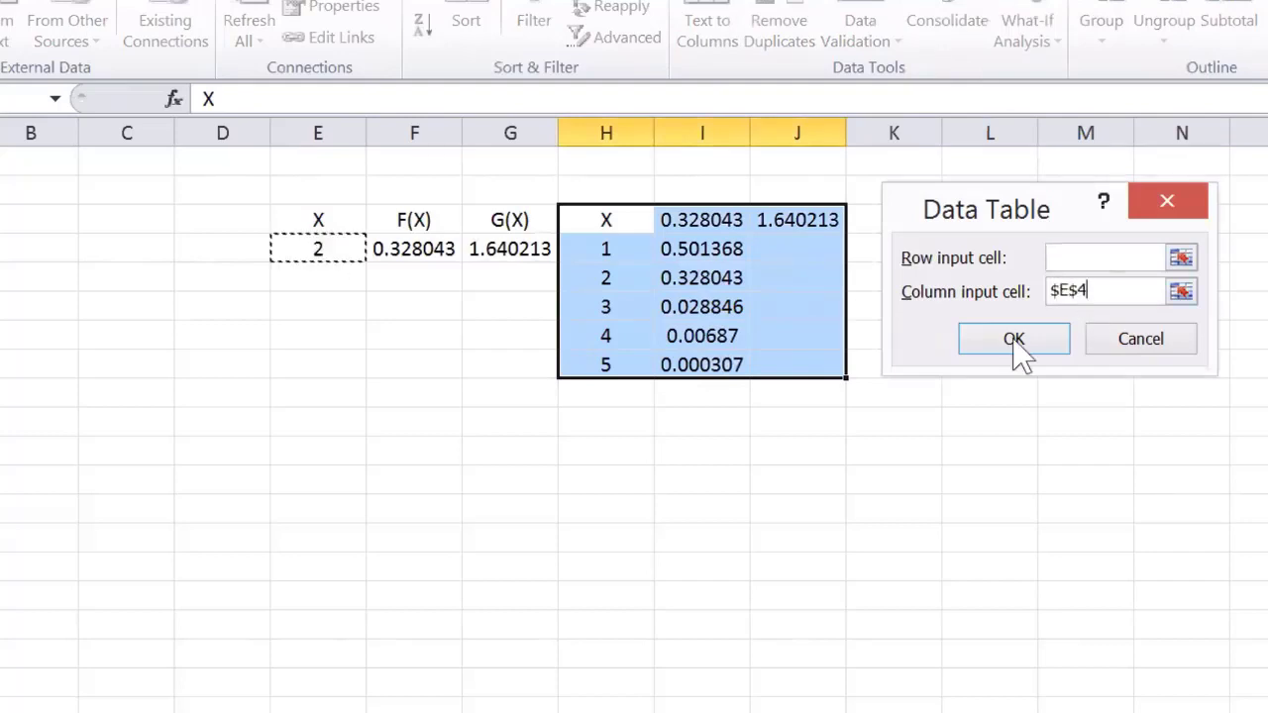
click(1011, 337)
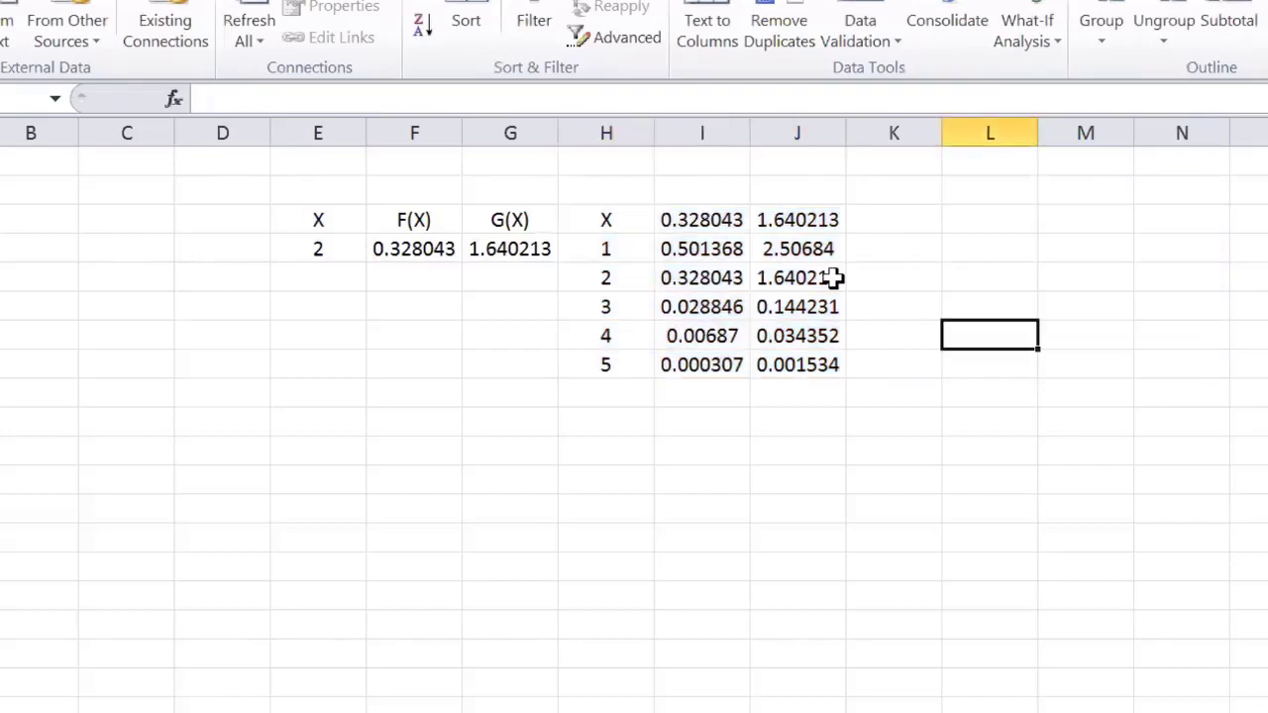